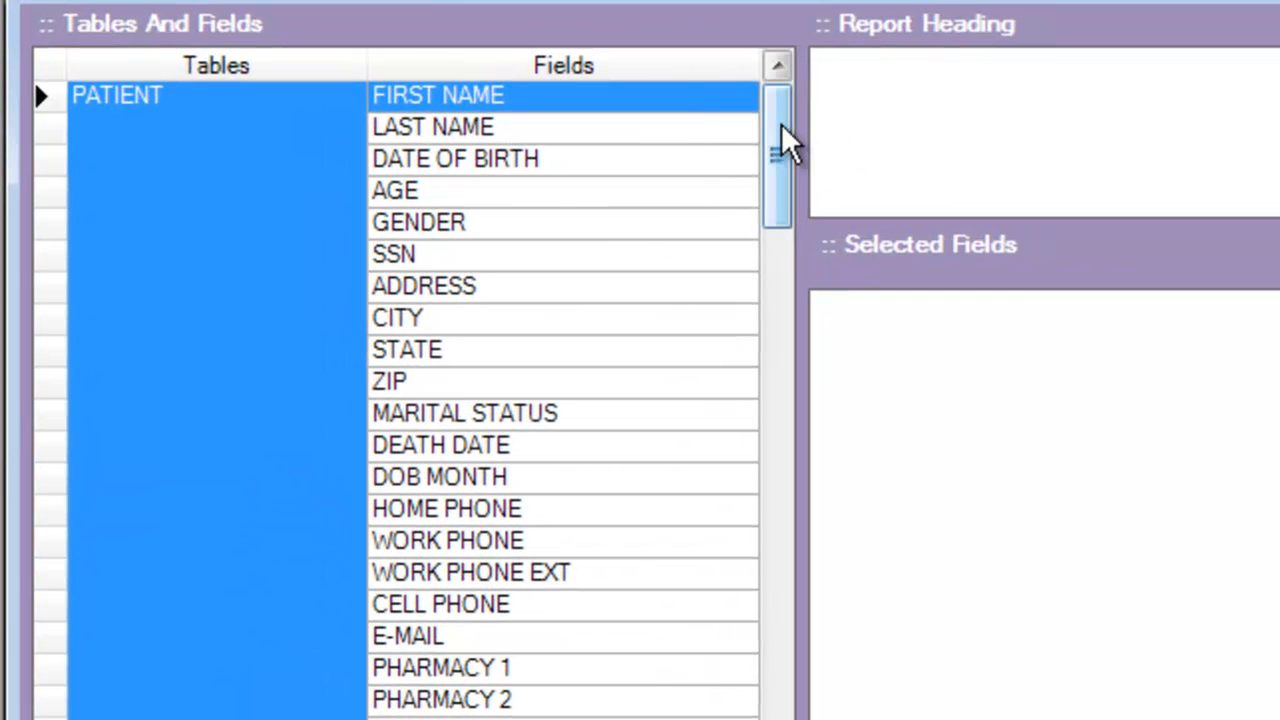
Add the patient first name, last name, age and gender fields to the report and populate it
left_click_drag(781, 123, 811, 84)
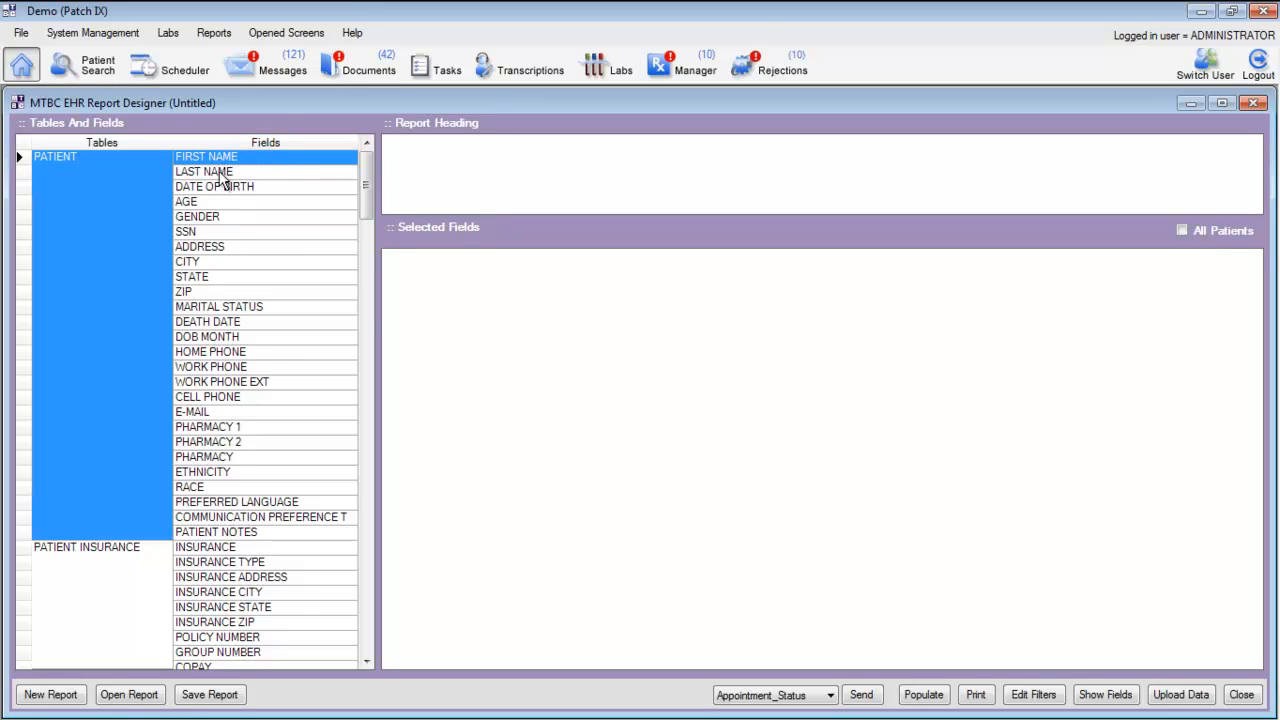
mouse_move(214, 156)
left_mouse_down()
mouse_move(251, 191)
mouse_move(477, 315)
left_mouse_up()
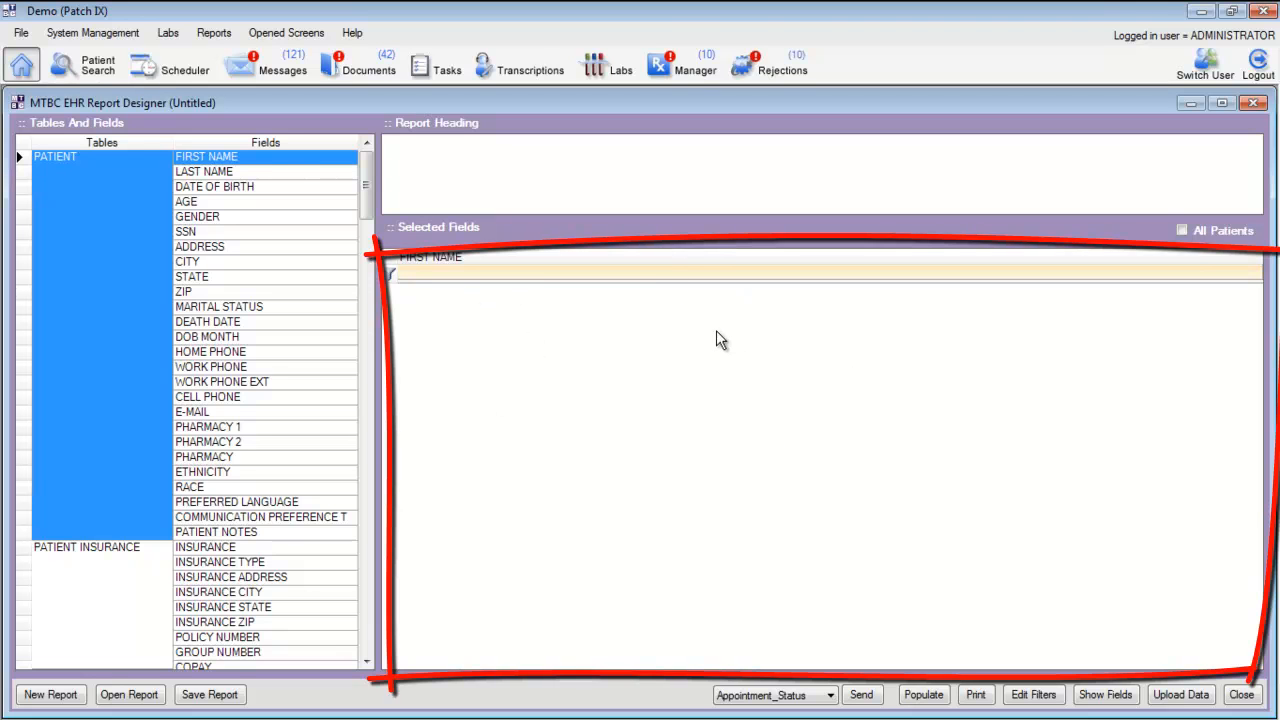
left_click_drag(226, 176, 601, 337)
left_click_drag(226, 203, 578, 349)
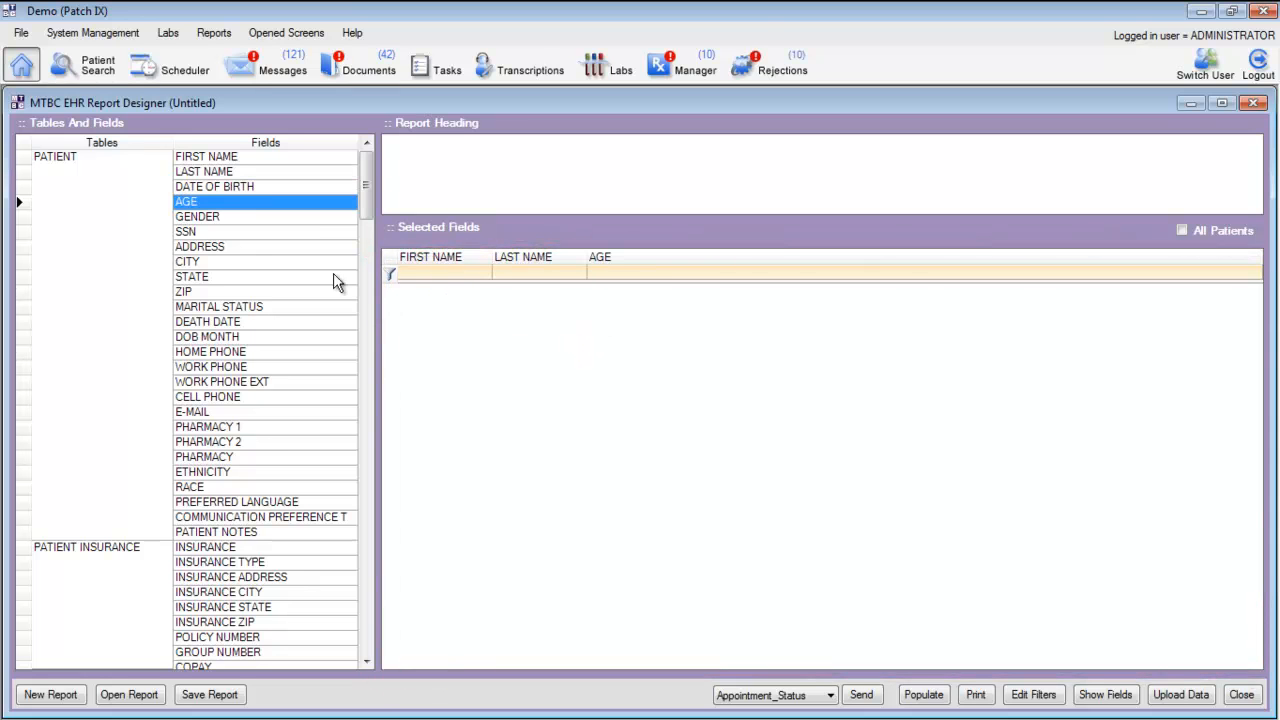
left_click_drag(378, 260, 720, 349)
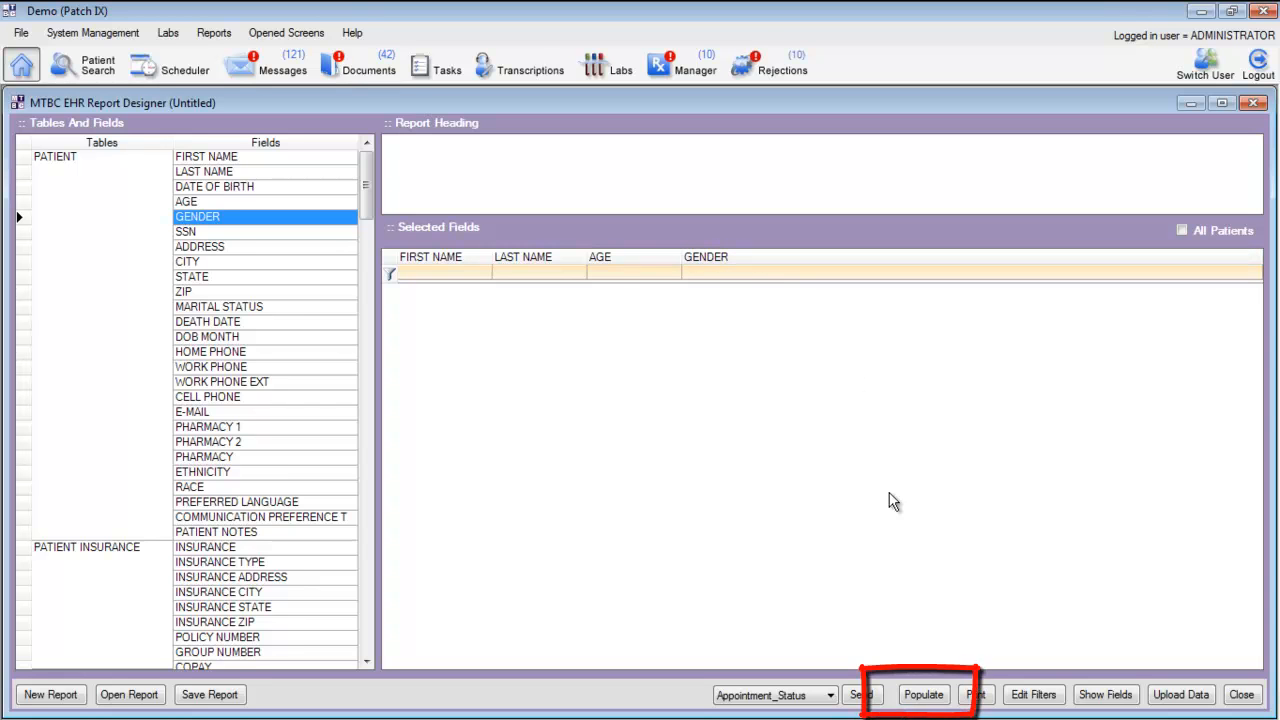
left_click(924, 697)
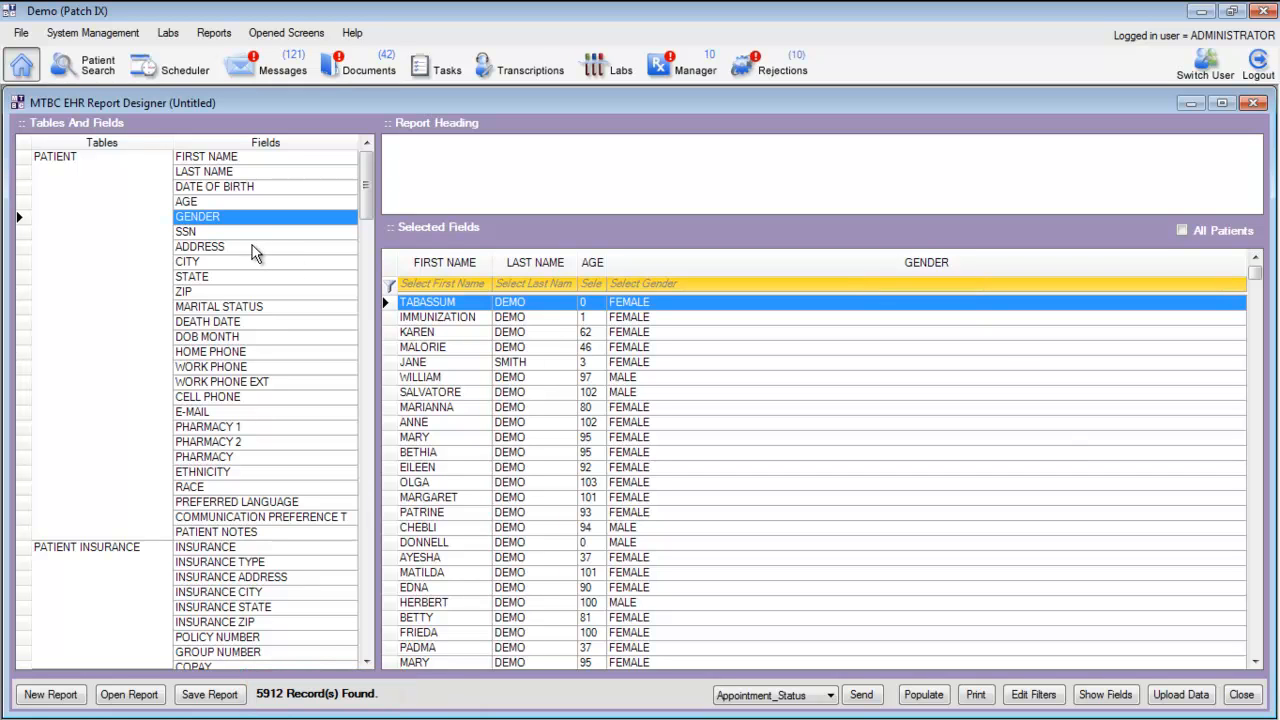
Add the patient address, city, state and ZIP fields to the report and repopulate it
left_click_drag(215, 252, 804, 331)
left_click_drag(197, 263, 940, 336)
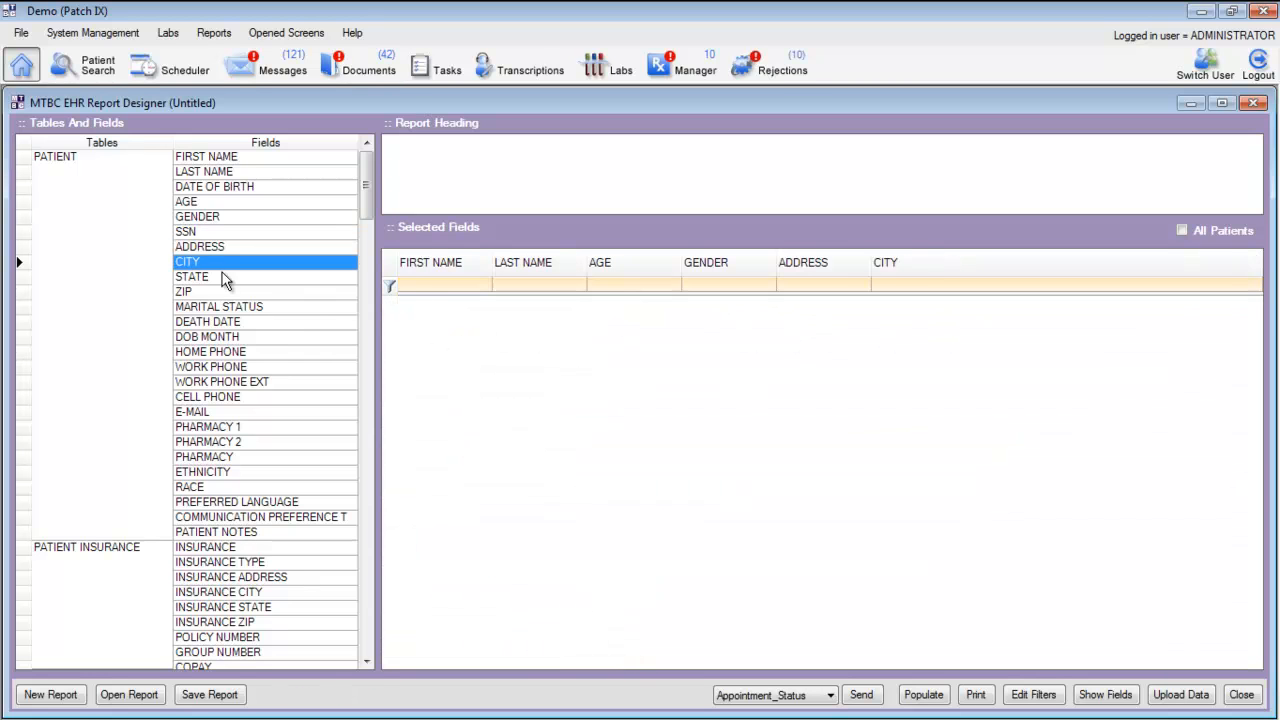
left_click_drag(224, 280, 877, 320)
left_click_drag(200, 296, 1036, 352)
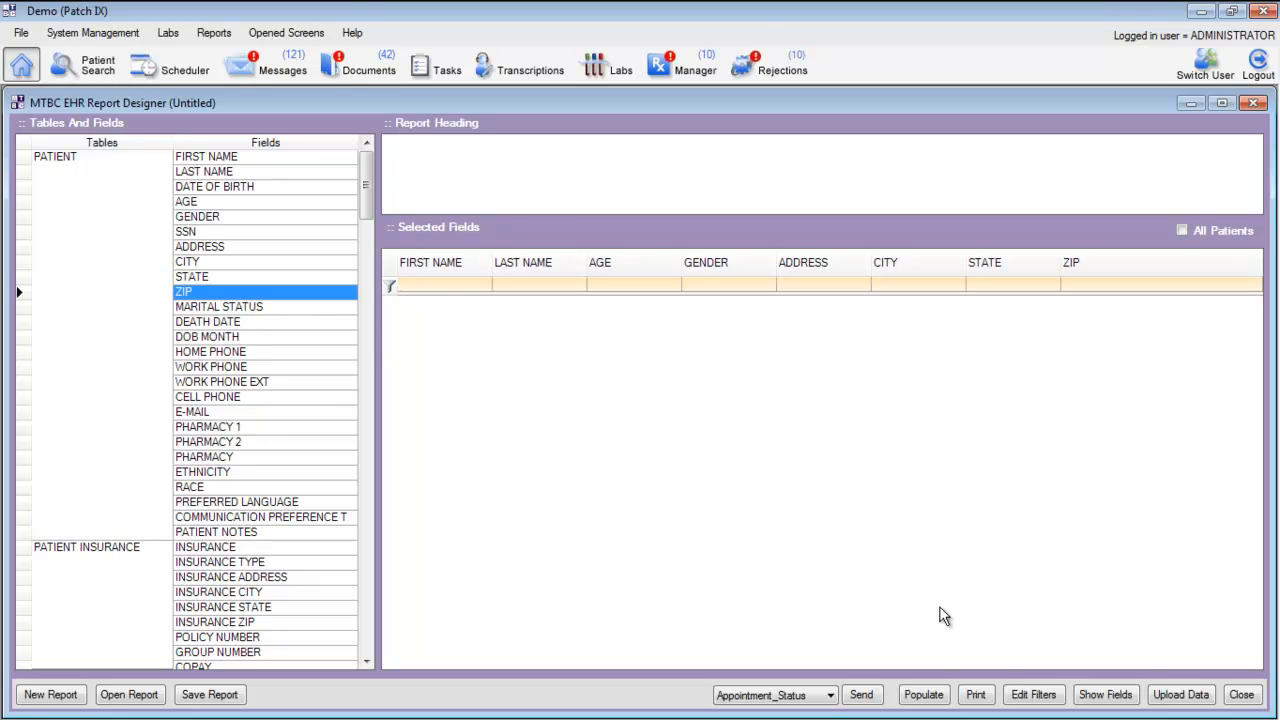
left_click(930, 697)
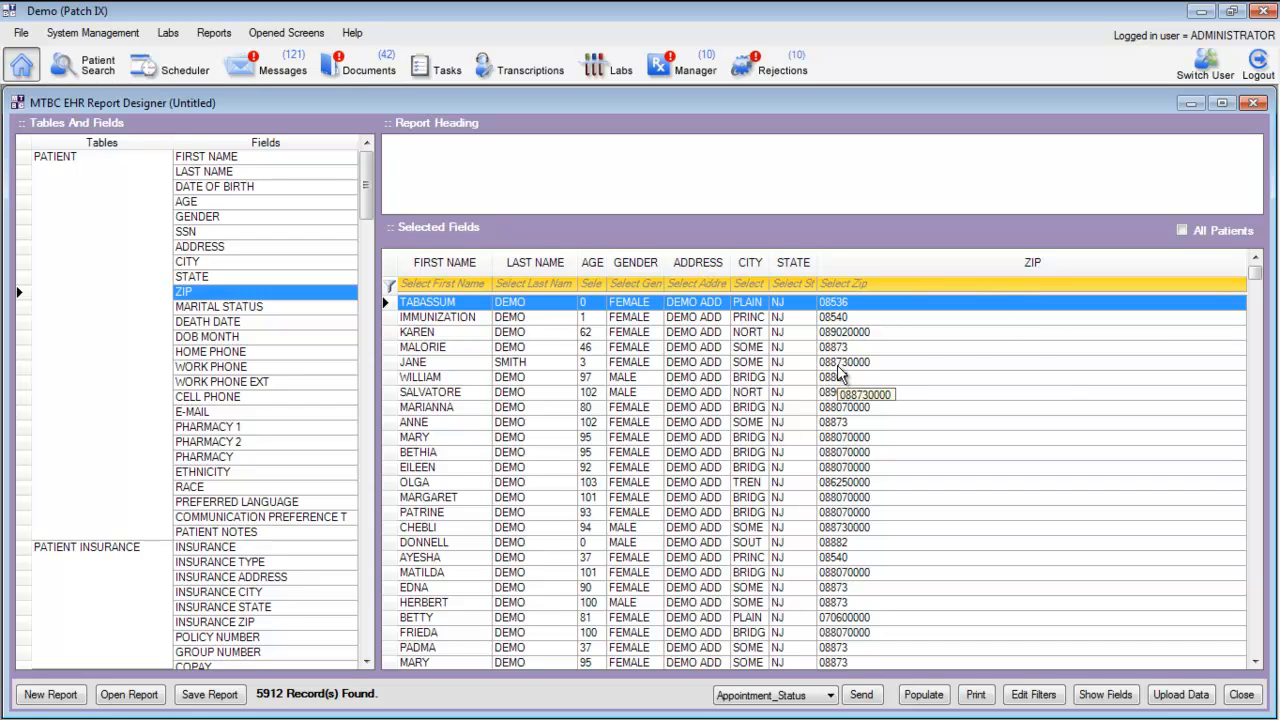
Examine the available tables and their fields, from patient and insurance through procedures, assessments, vitals, allergies, immunization and prescription
left_click(237, 162)
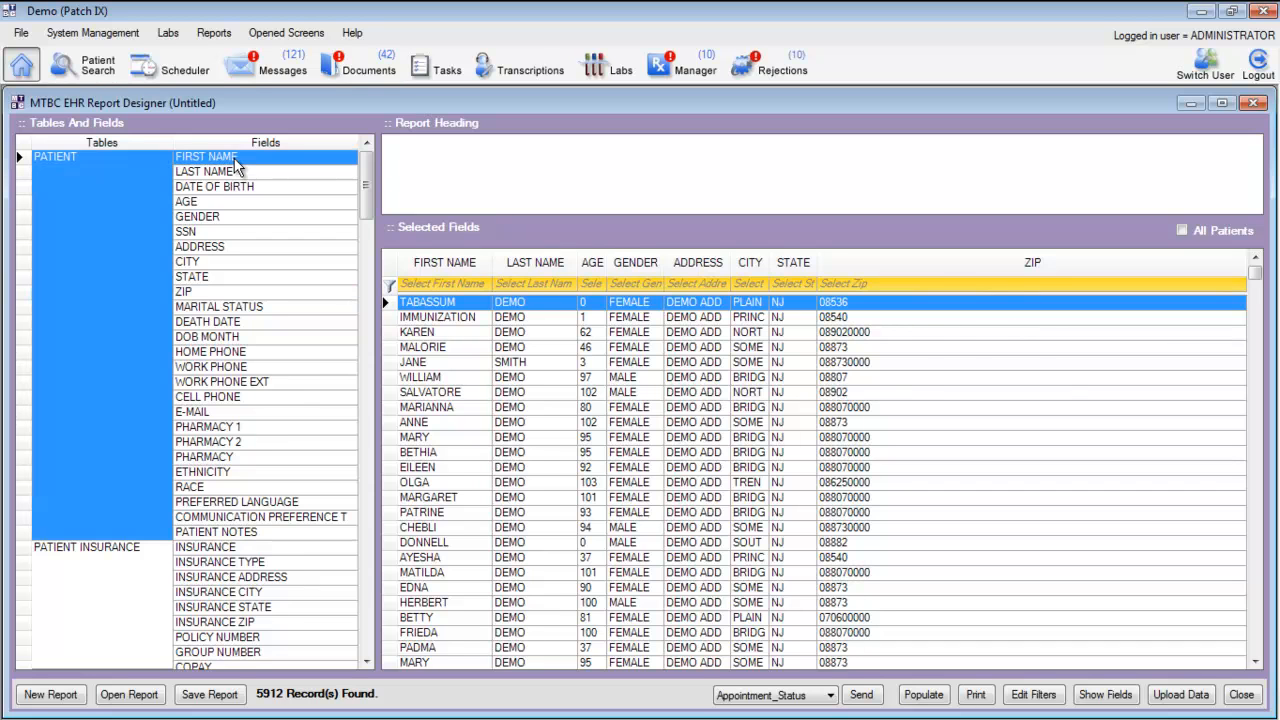
scroll(112, 441, "down", 2)
scroll(112, 441, "down", 4)
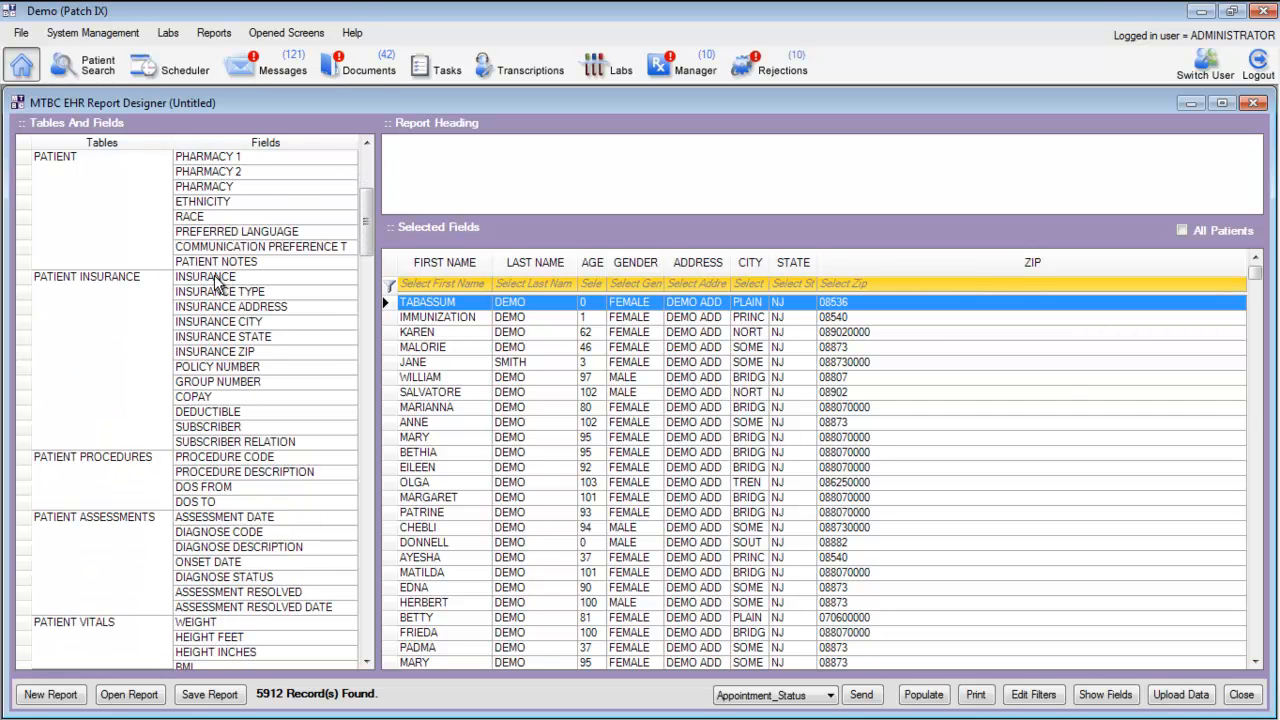
left_click(212, 281)
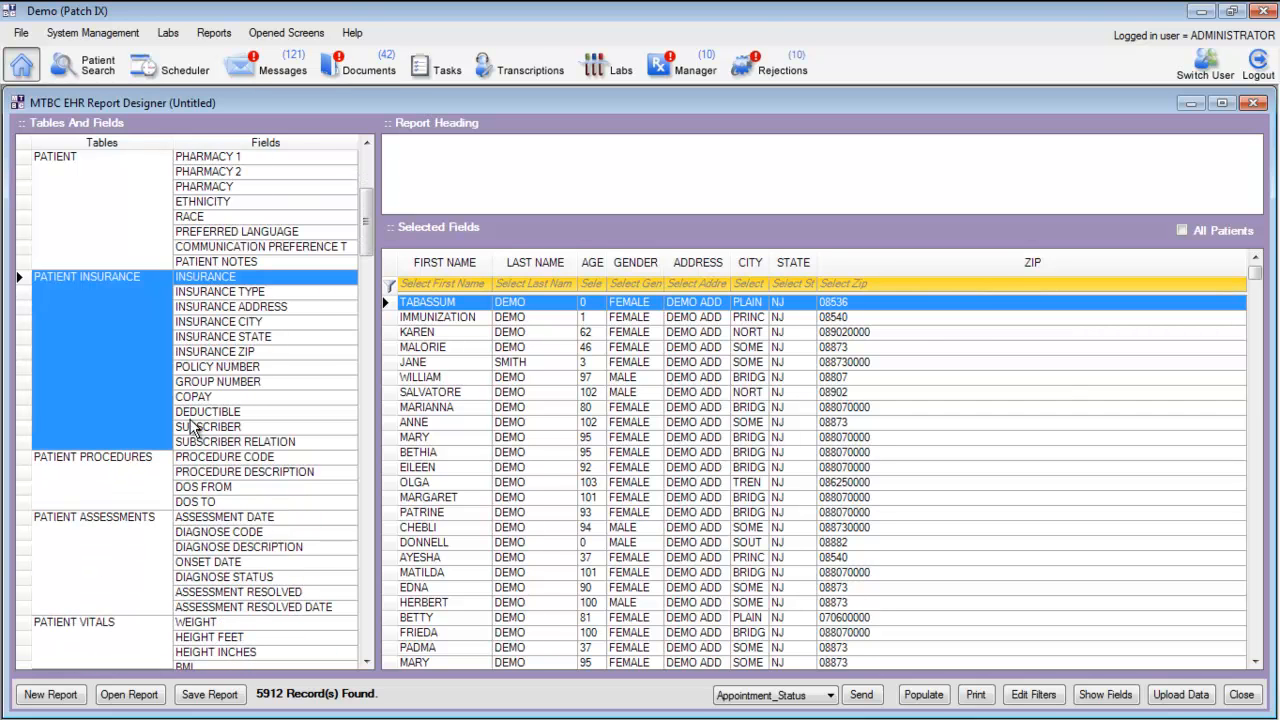
left_click(200, 461)
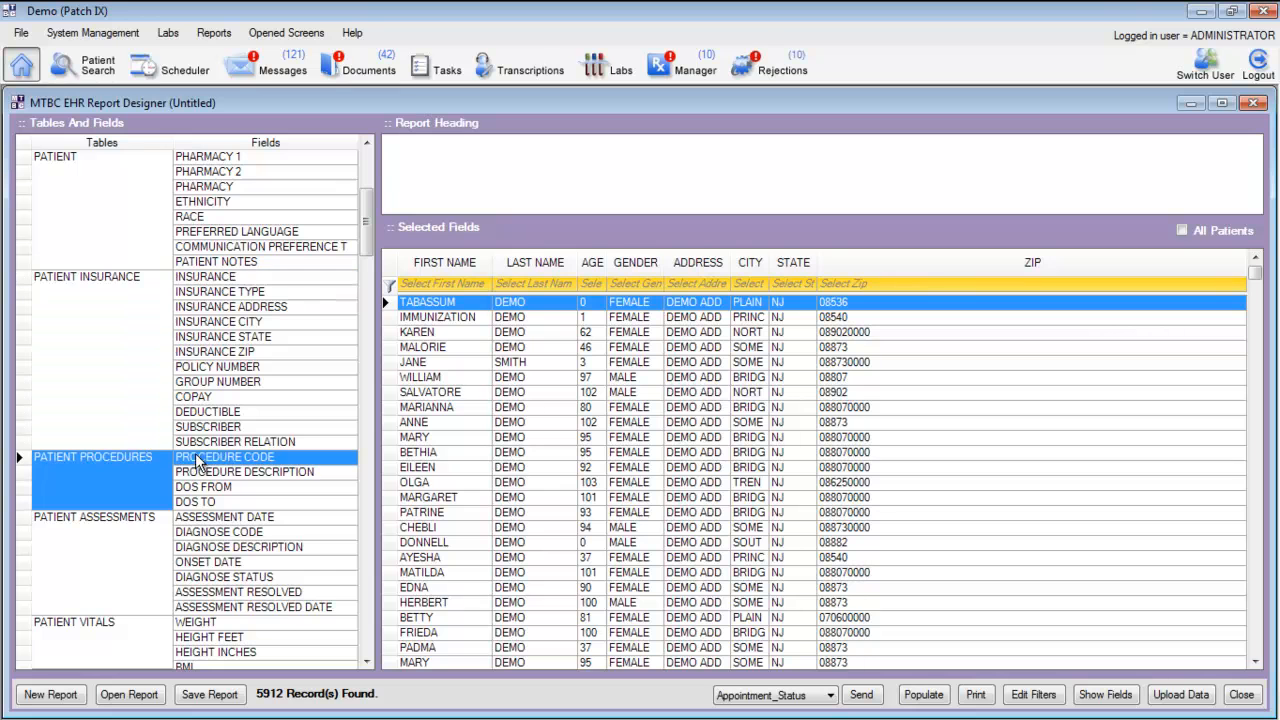
left_click(205, 522)
scroll(205, 522, "down", 5)
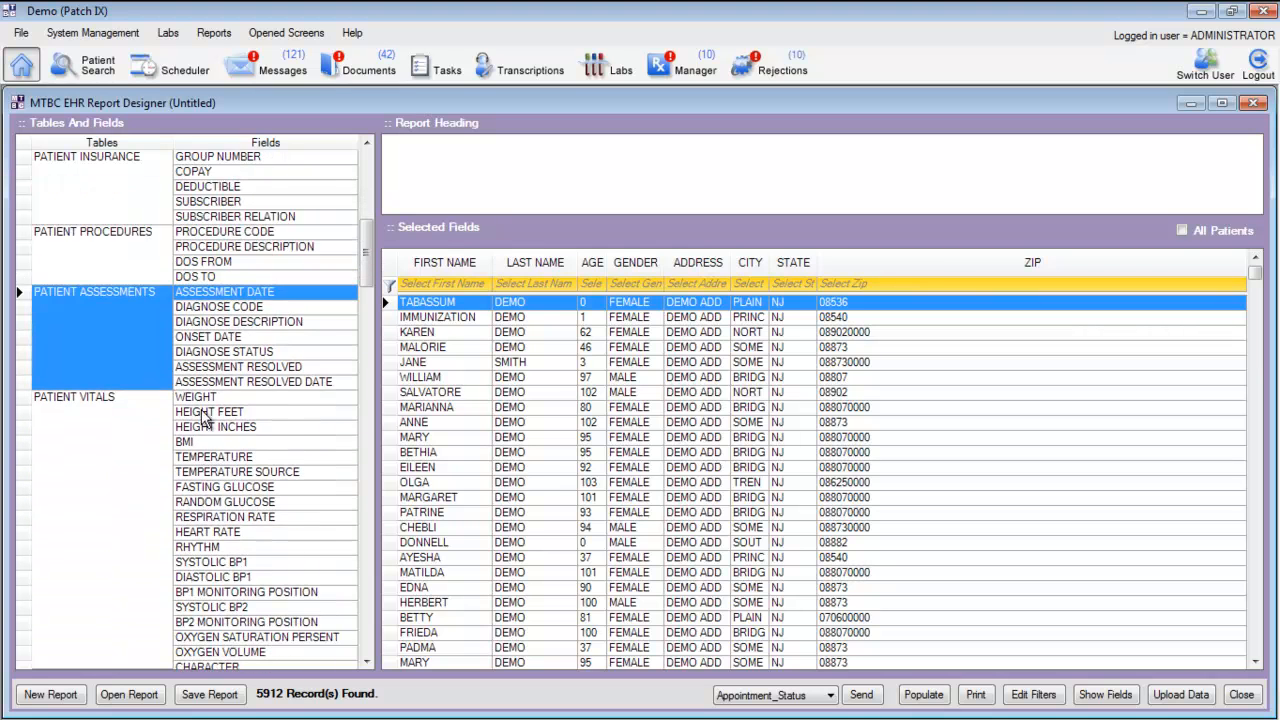
left_click(203, 418)
scroll(207, 440, "down", 7)
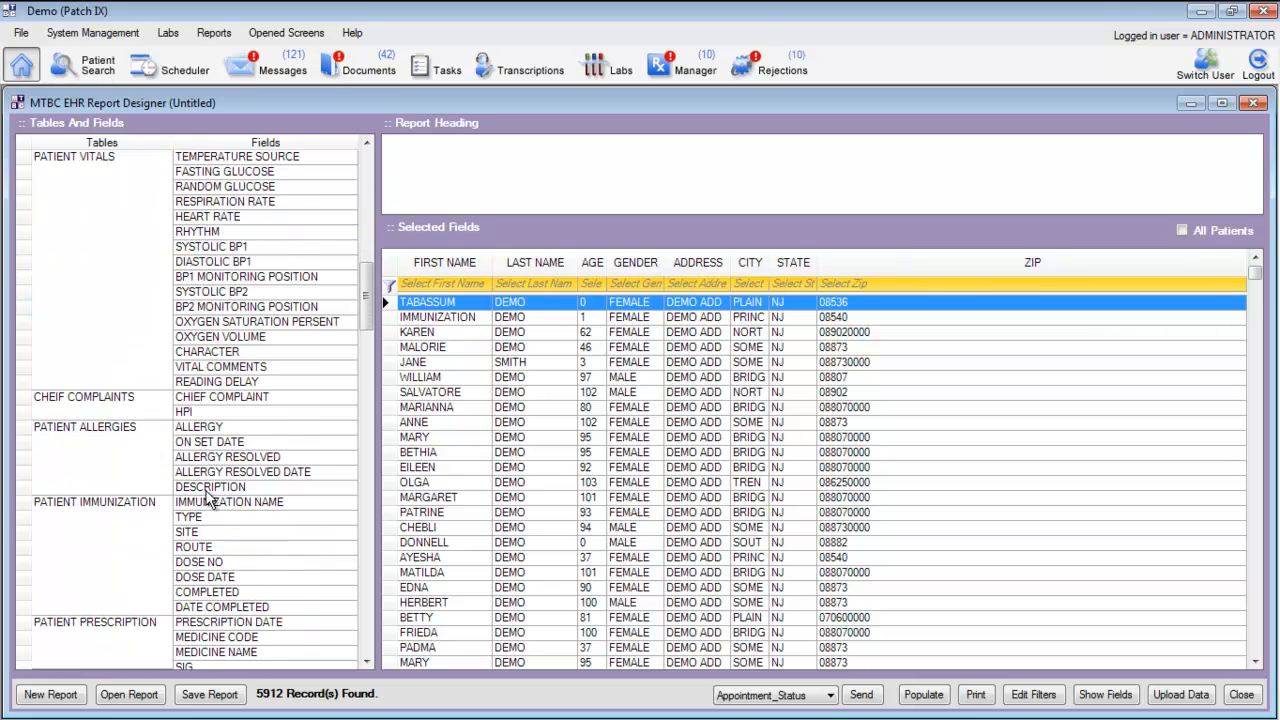
left_click(215, 428)
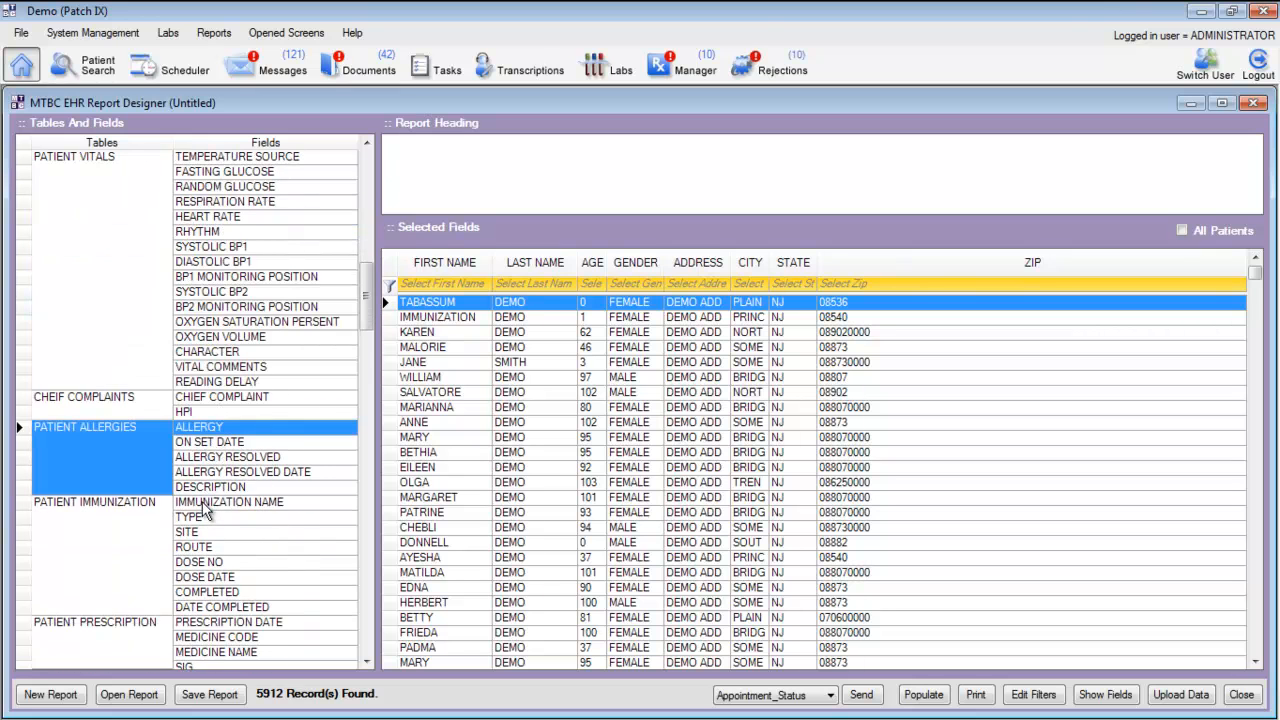
left_click(203, 505)
scroll(203, 505, "down", 4)
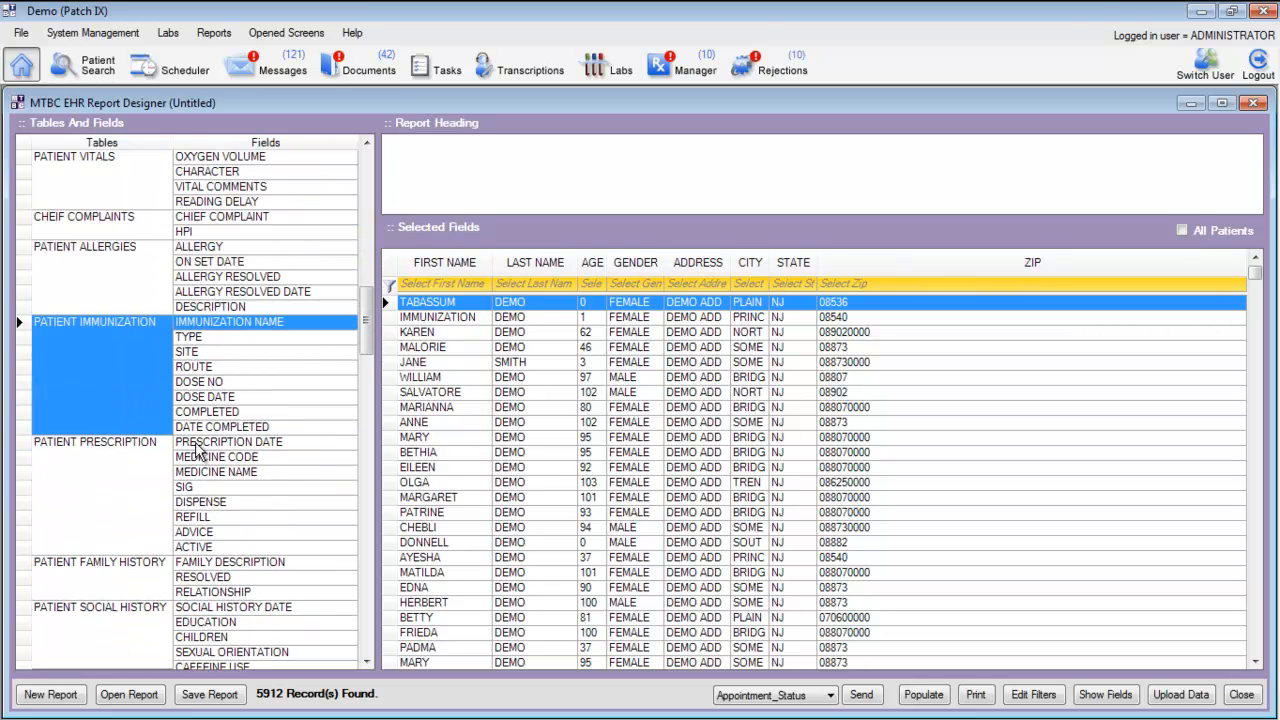
left_click(198, 452)
scroll(198, 517, "down", 5)
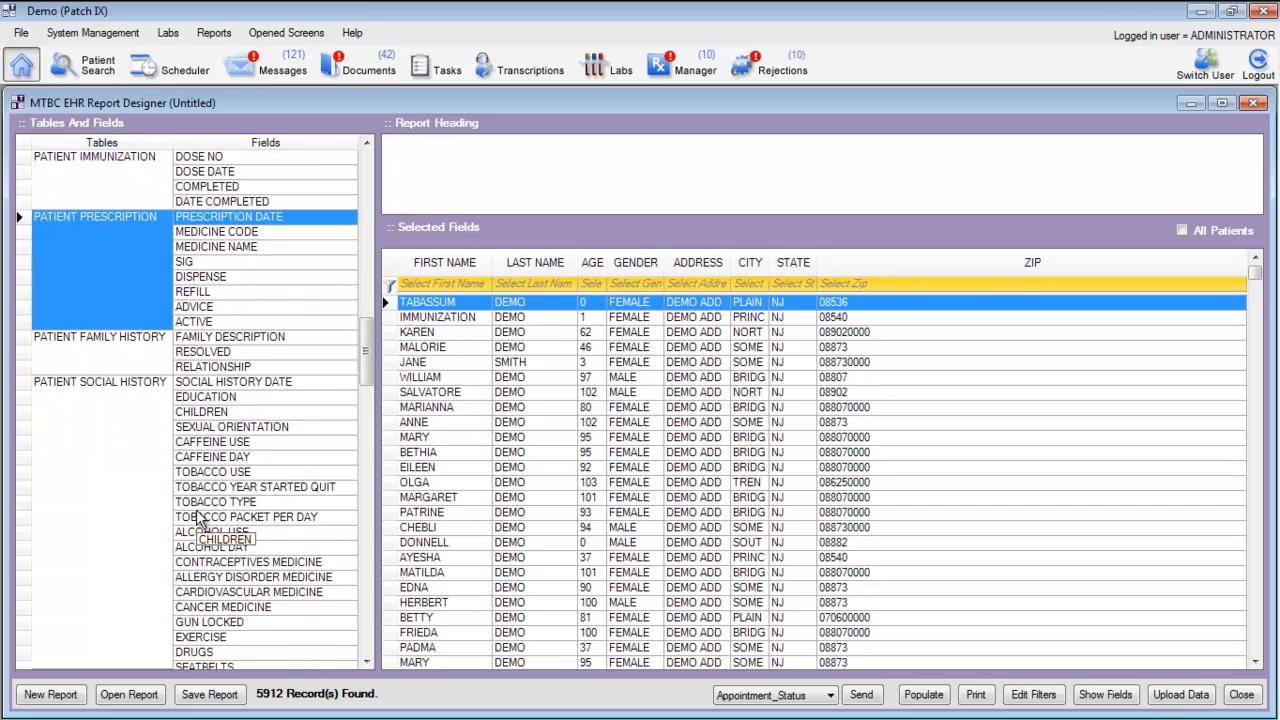
left_click_drag(197, 517, 898, 263)
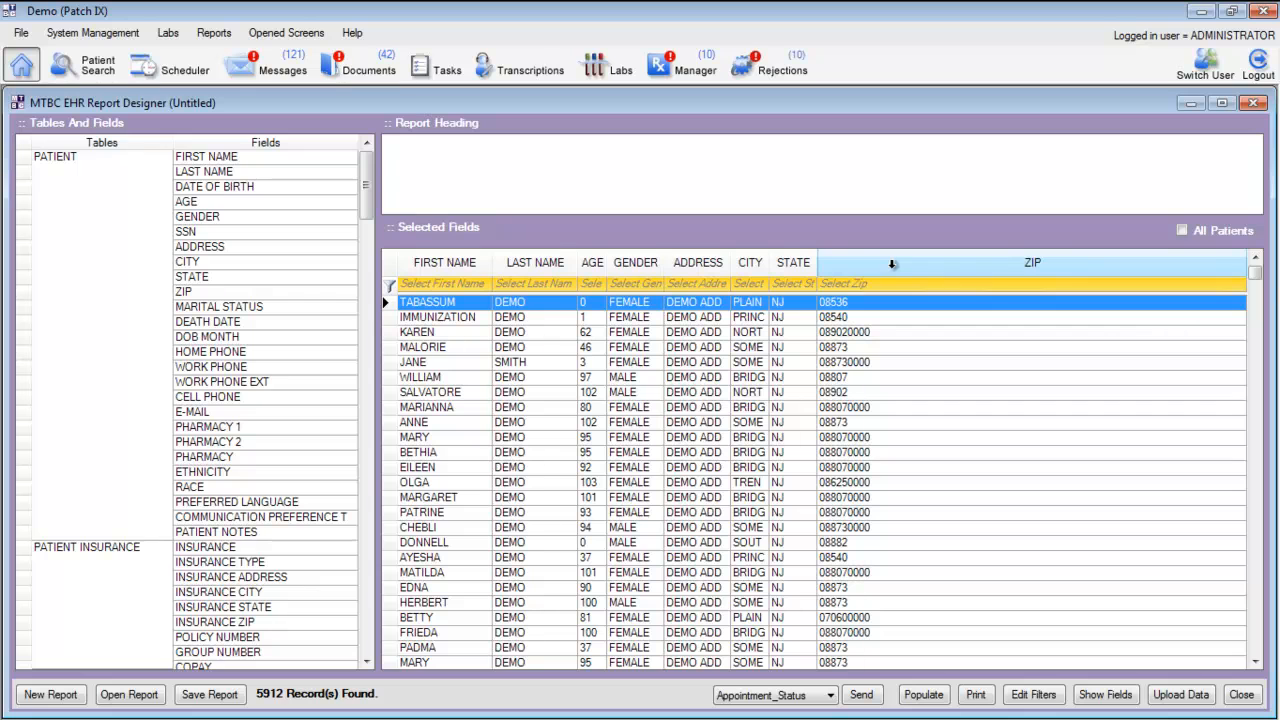
Start a new report and add the patient first name, last name, age and gender fields
left_click(48, 695)
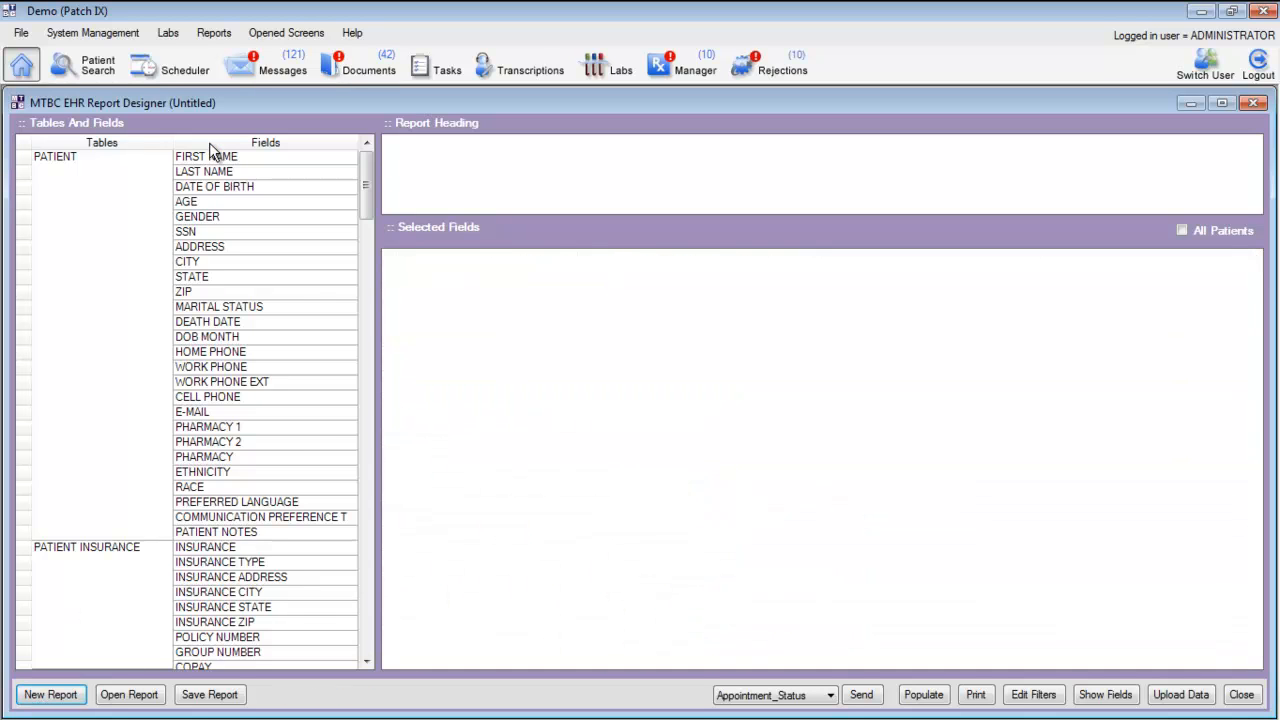
left_click_drag(208, 160, 381, 243)
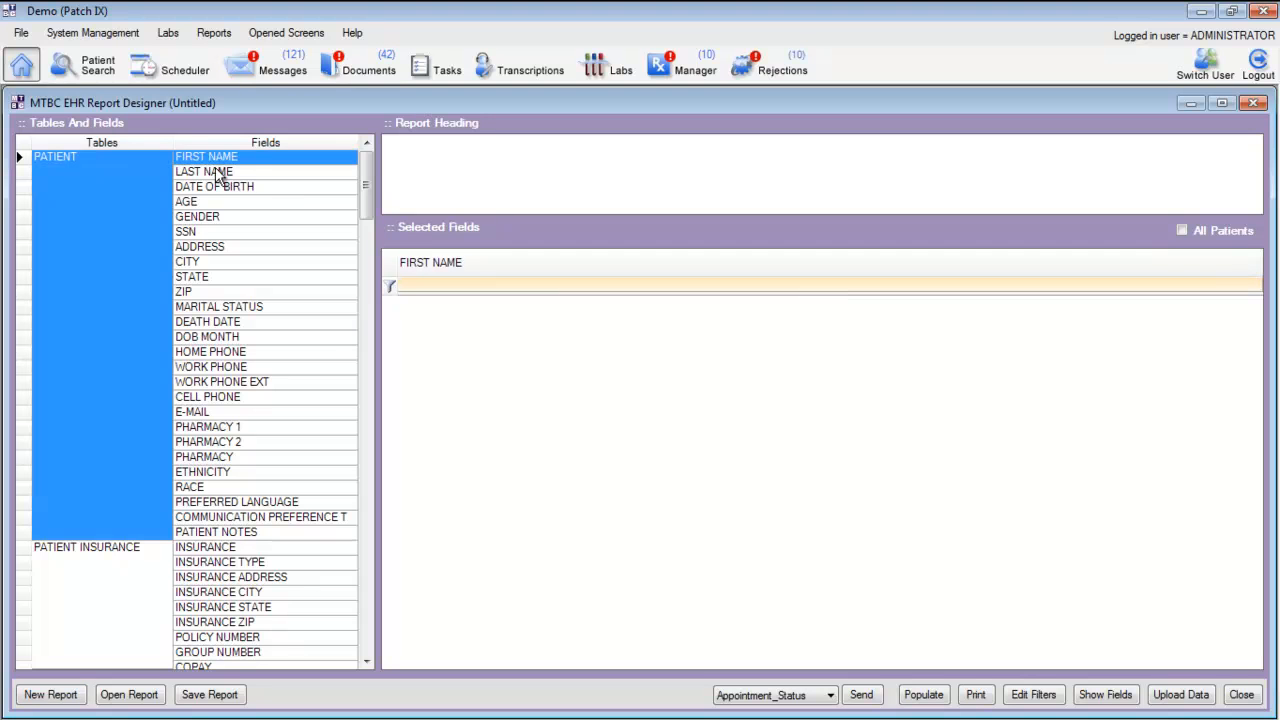
left_click_drag(208, 172, 546, 334)
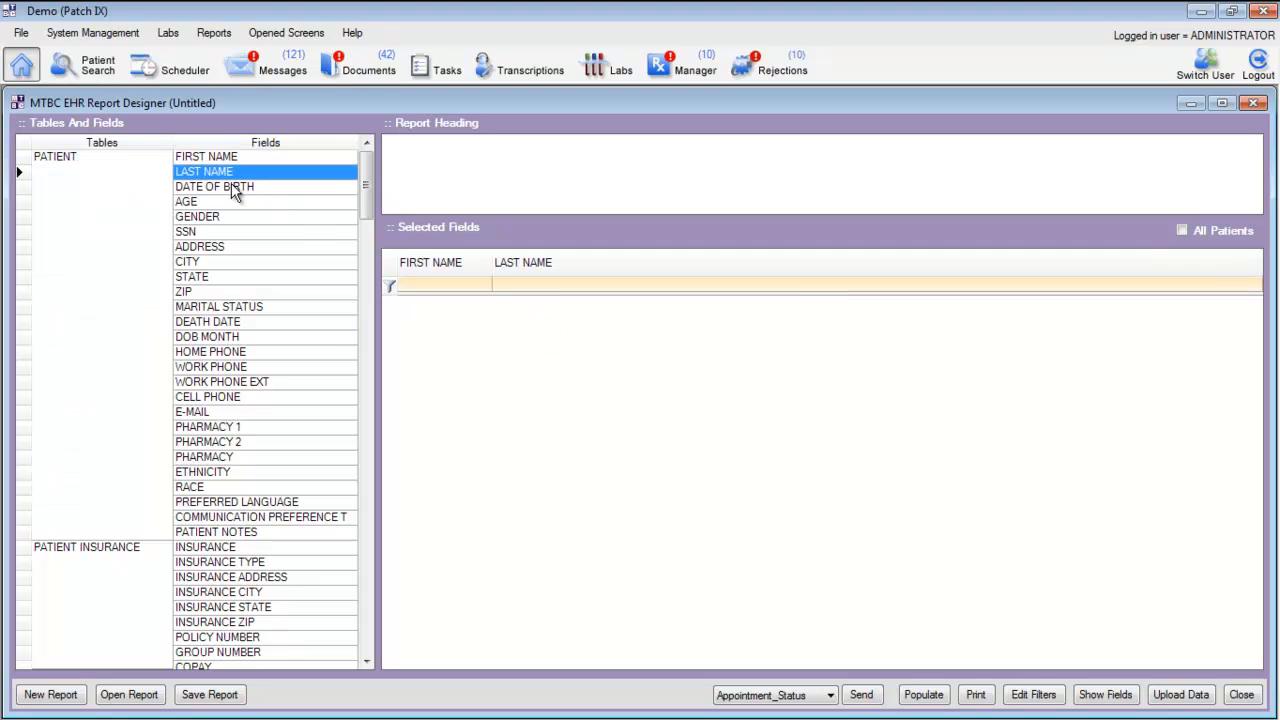
left_click_drag(265, 202, 573, 337)
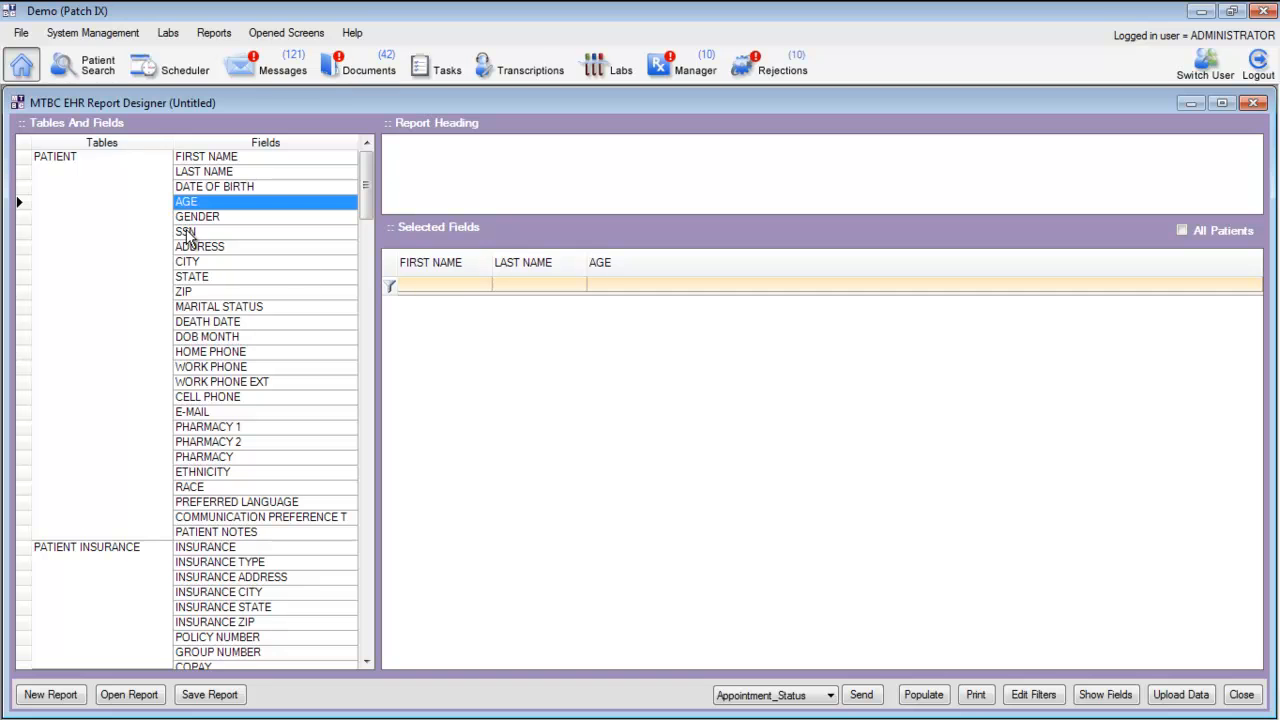
left_click_drag(193, 218, 751, 377)
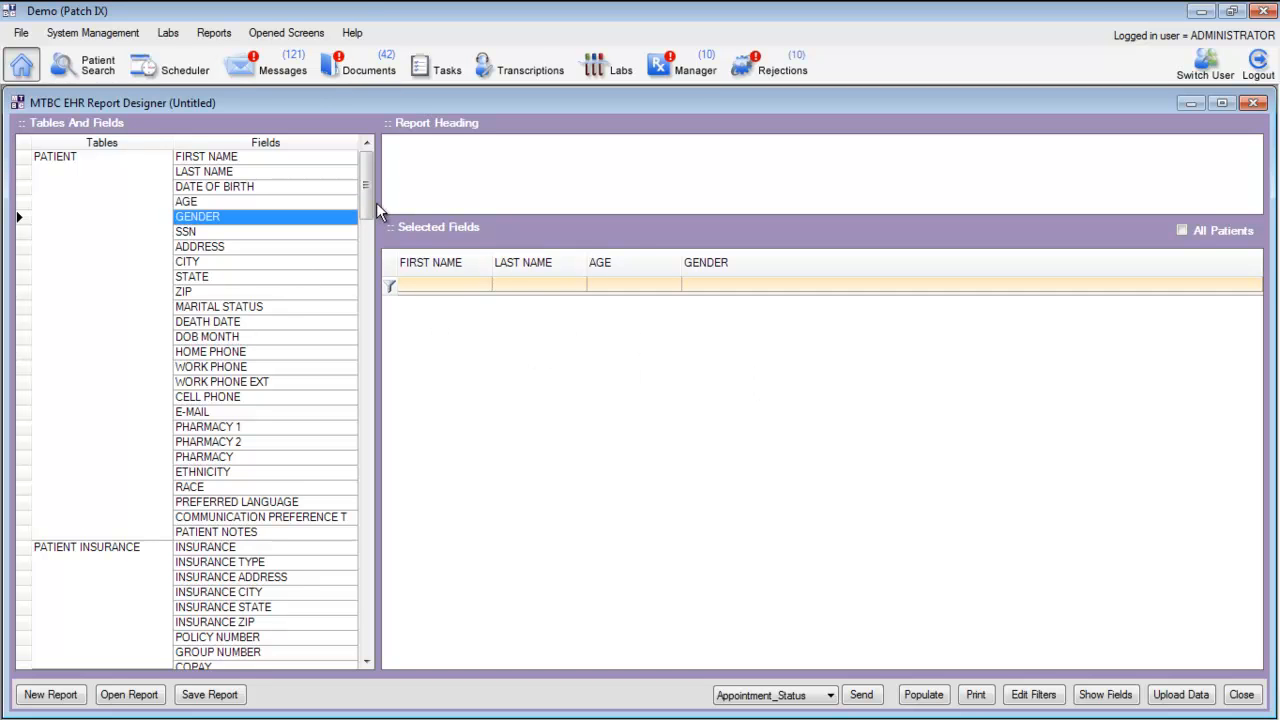
Add the Allergy field from the patient allergies table and populate the report
left_click_drag(369, 195, 376, 289)
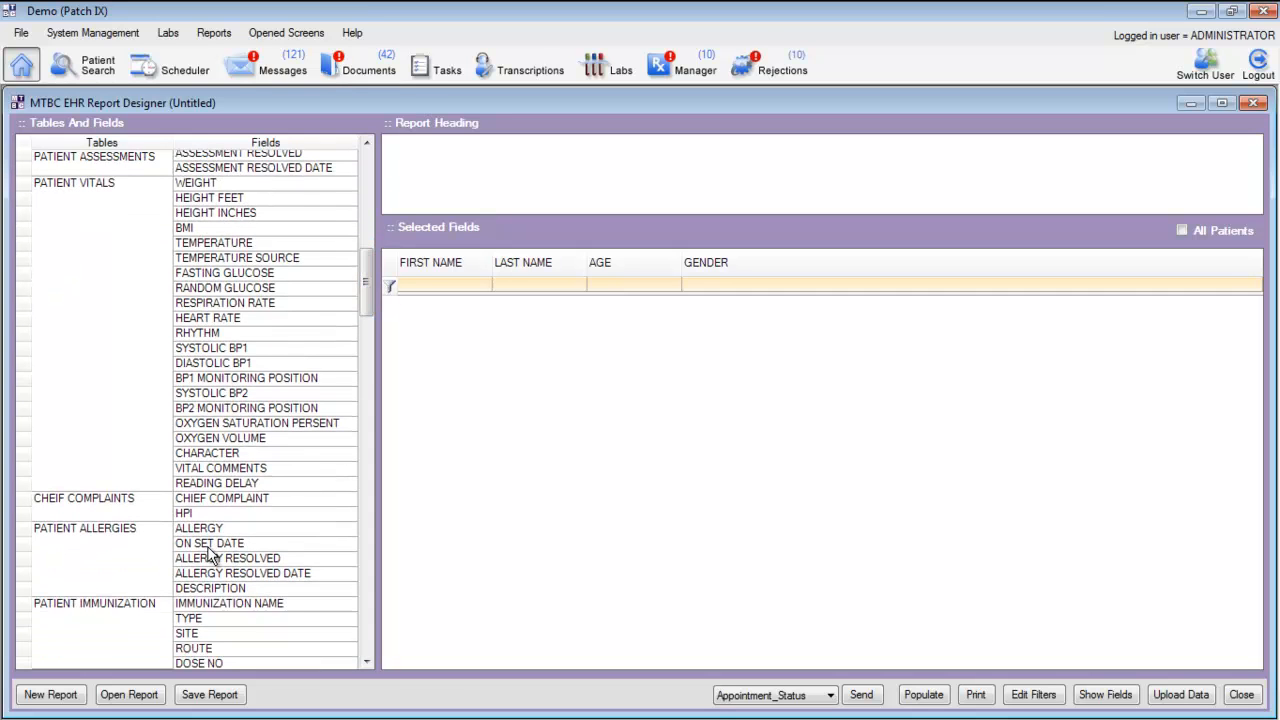
left_click_drag(258, 525, 843, 354)
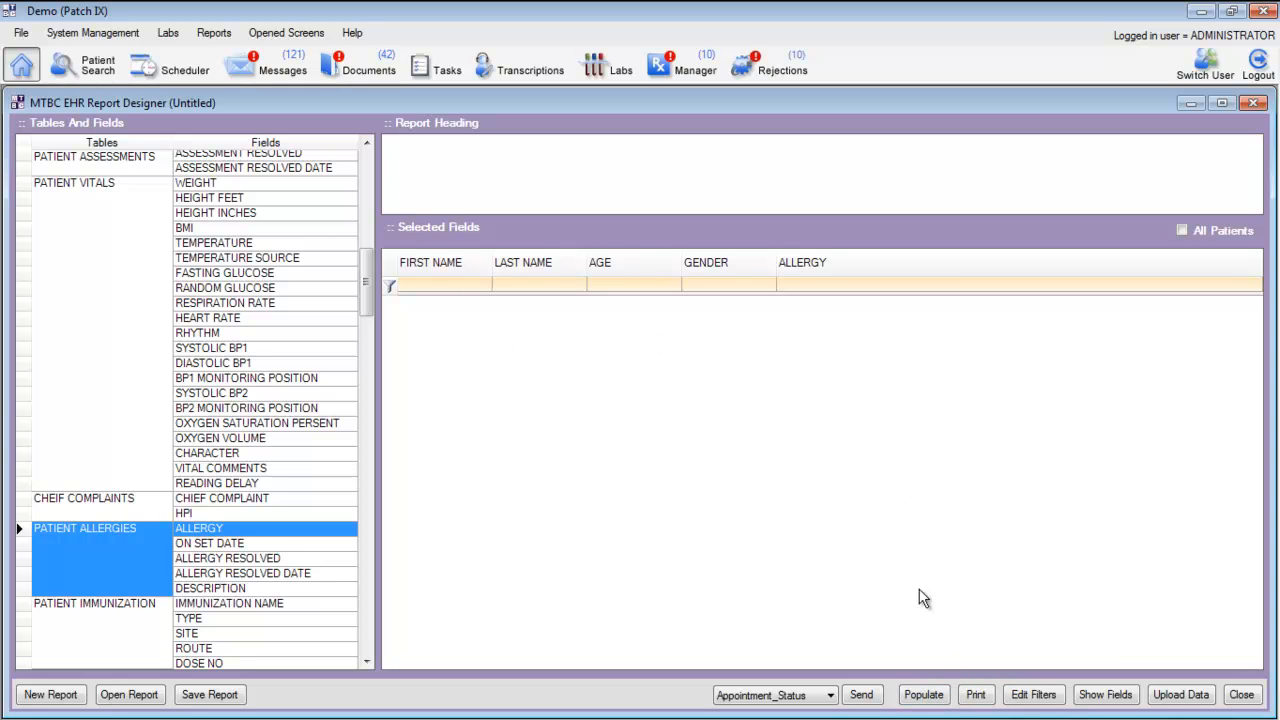
left_click(924, 695)
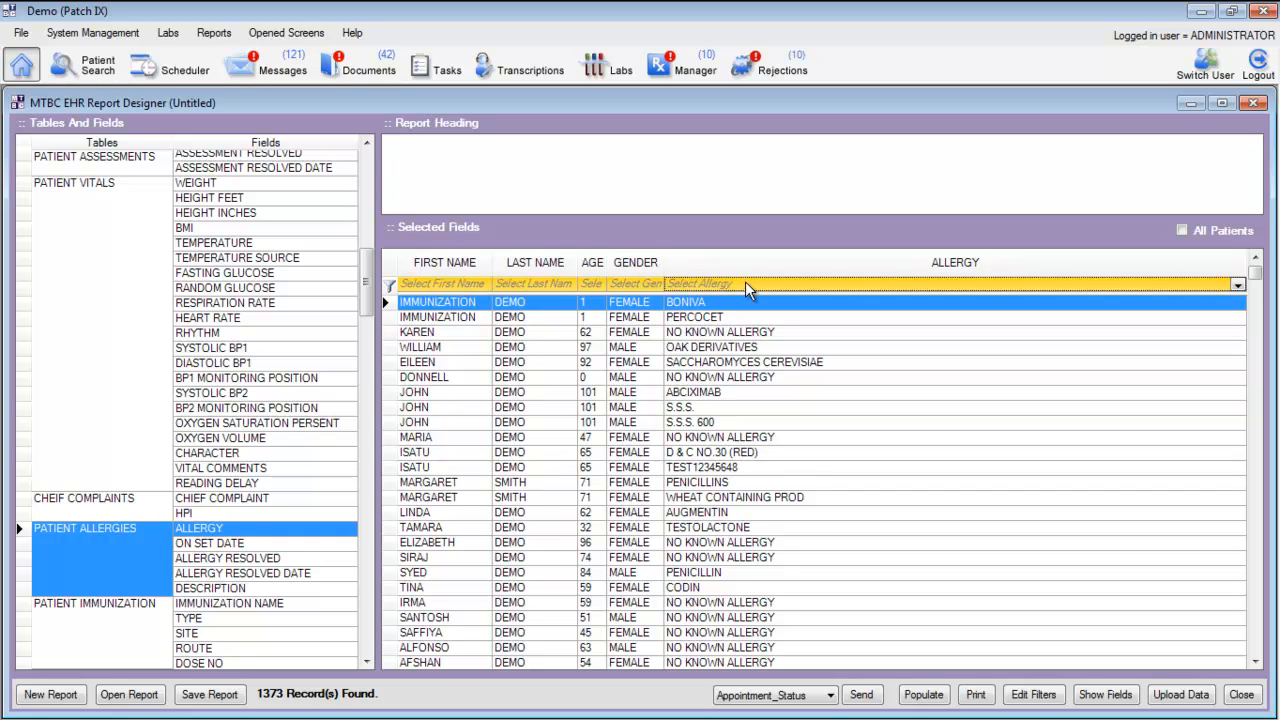
Filter the report's Allergy column to LATEX and reset that filter to (All)
left_click(1239, 286)
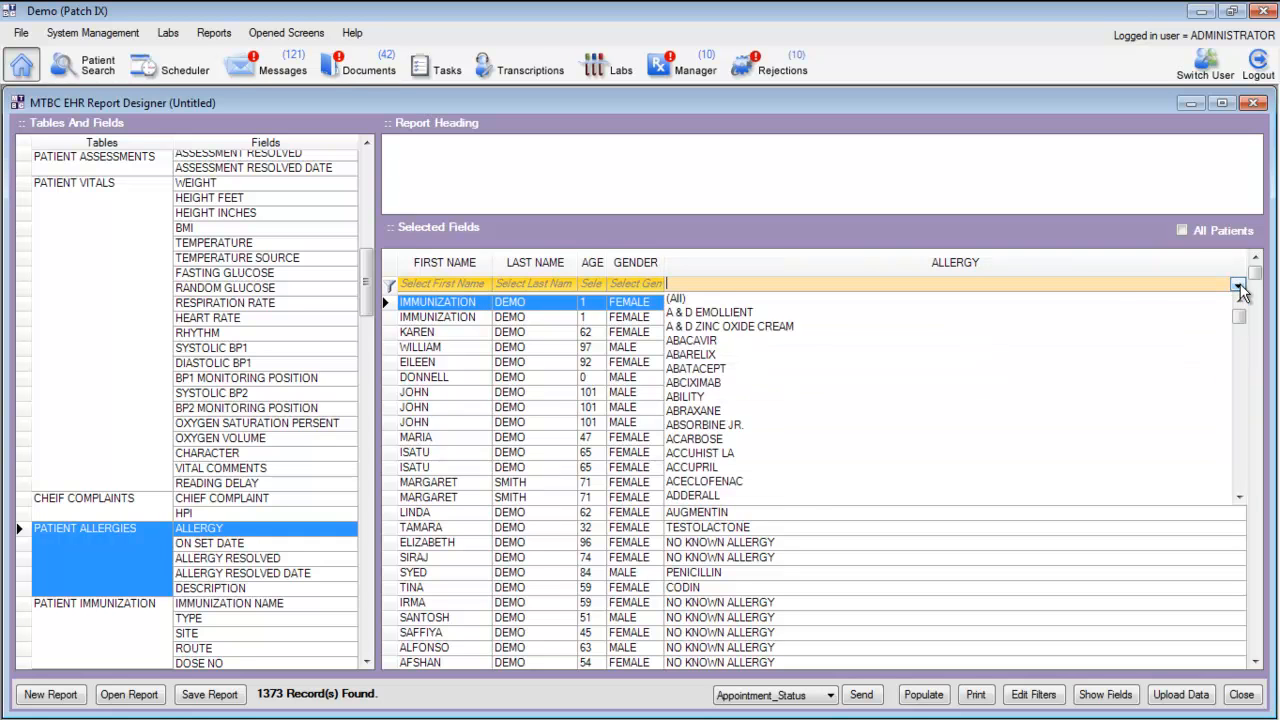
left_click_drag(1239, 310, 1241, 410)
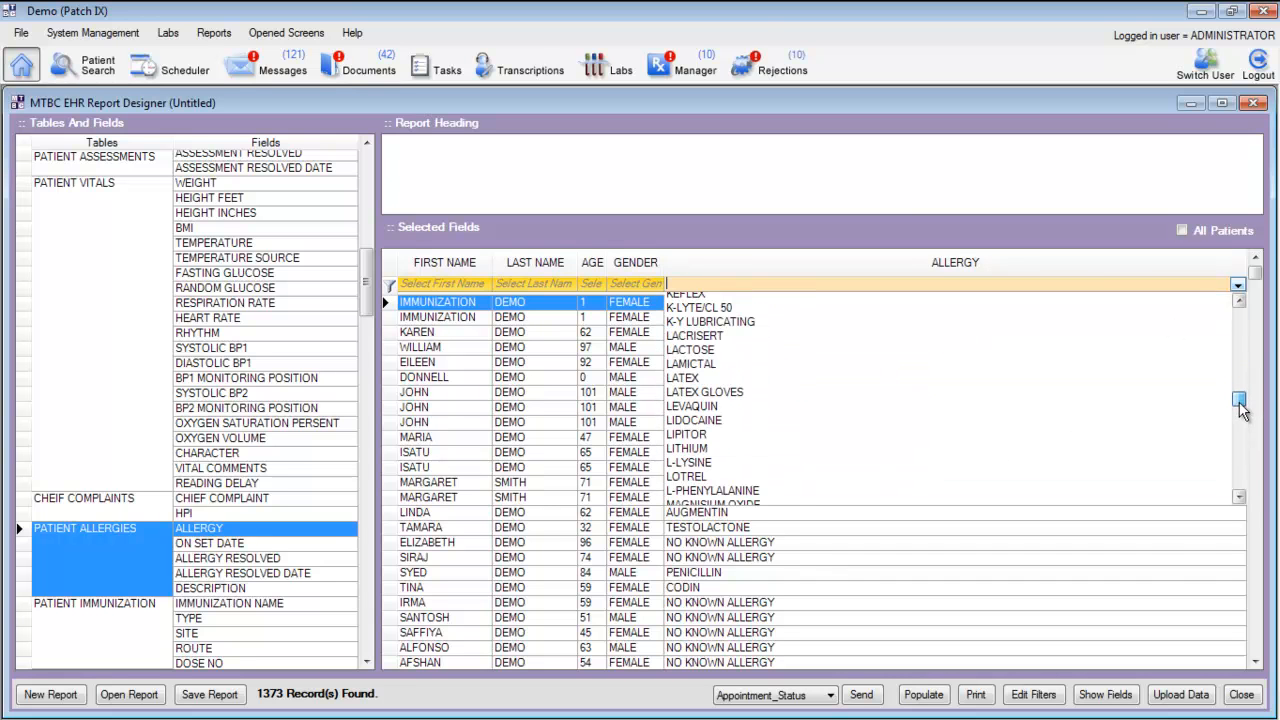
left_click(685, 379)
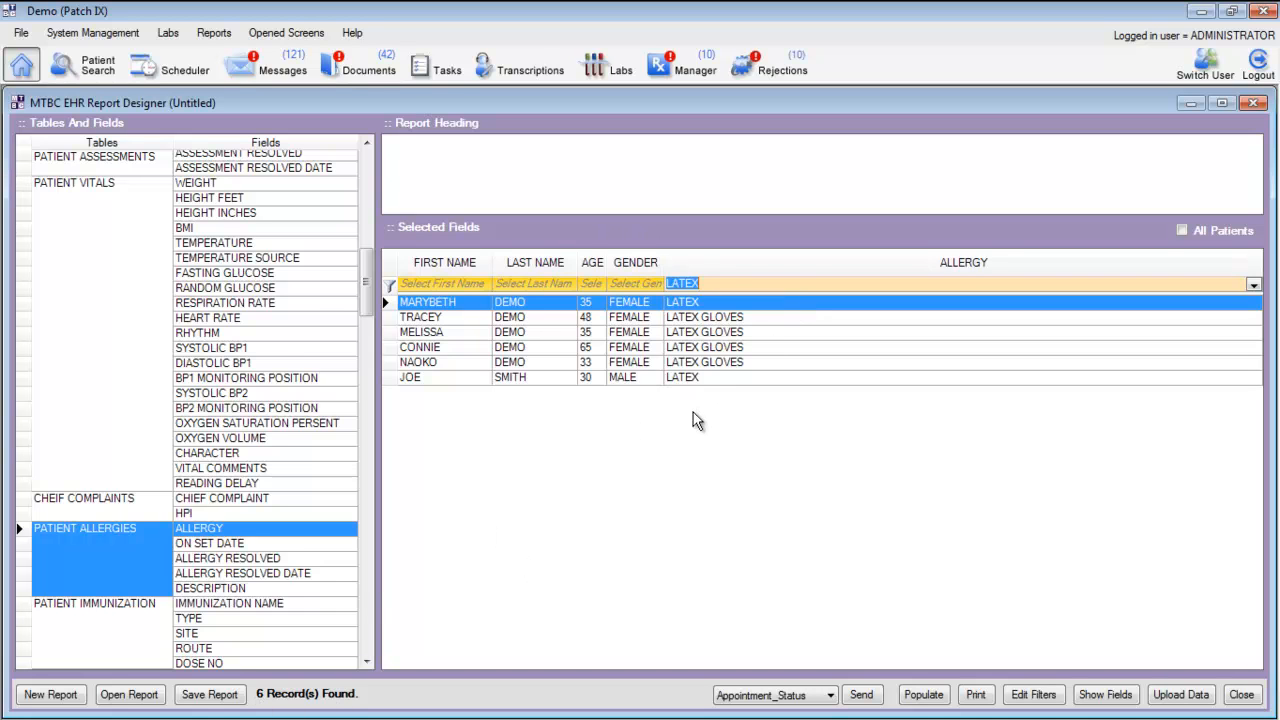
left_click(1254, 287)
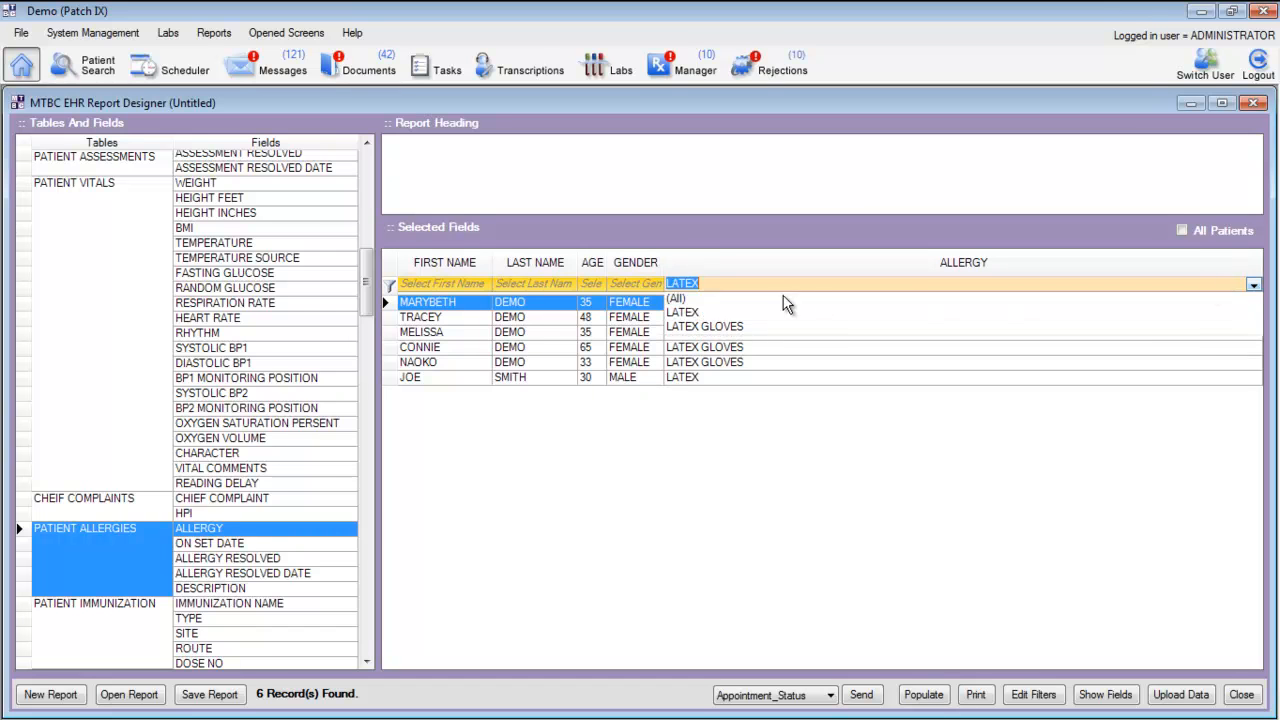
left_click(676, 301)
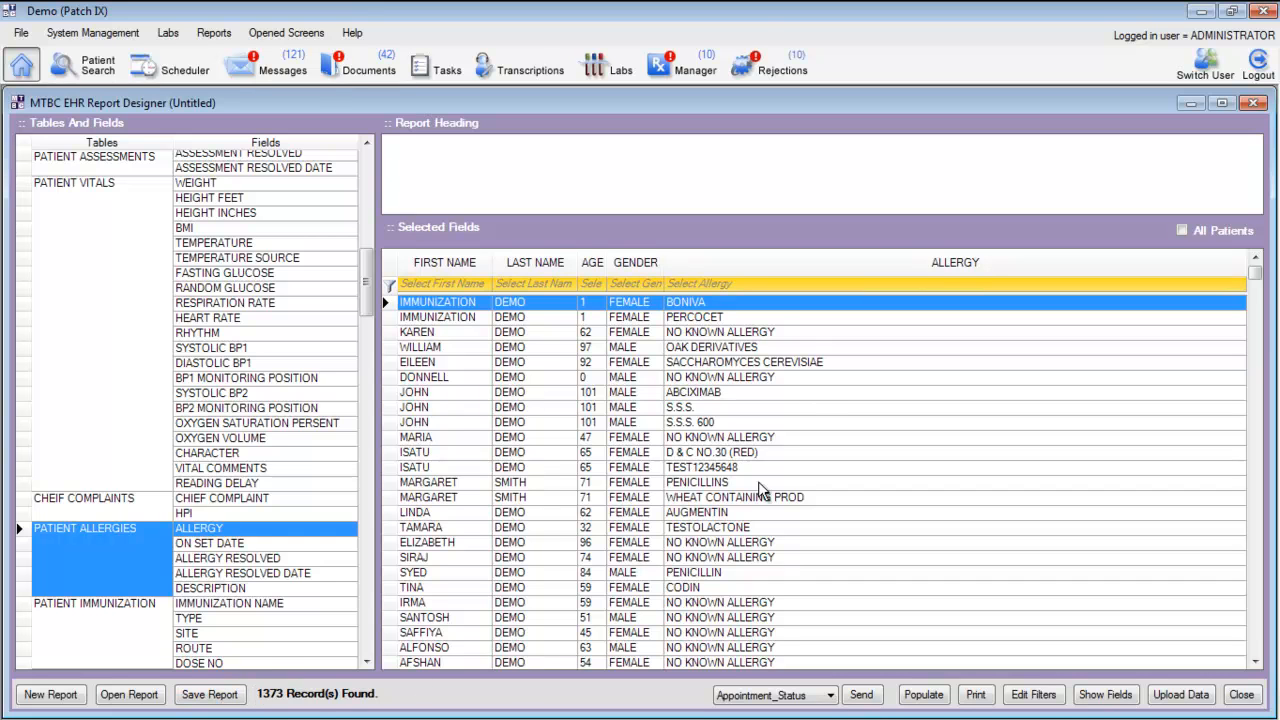
Save the report under the name Allergy
left_click(207, 697)
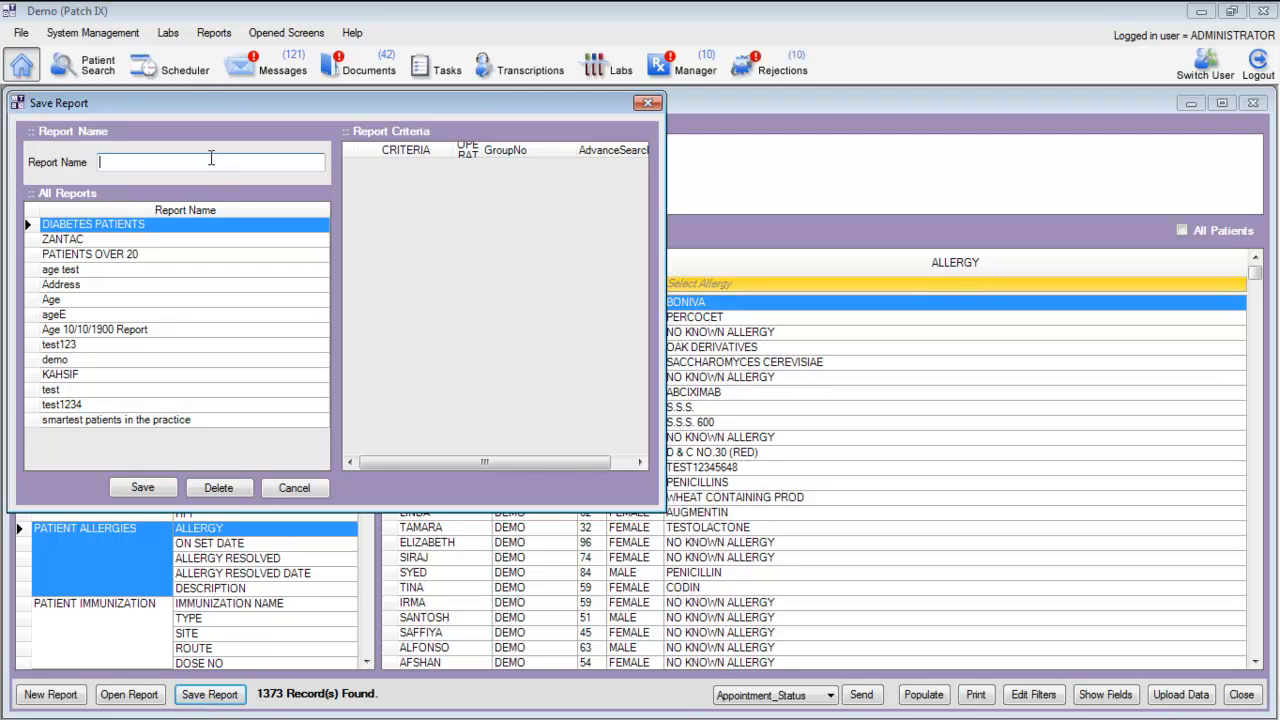
type("Allergy")
left_click(142, 488)
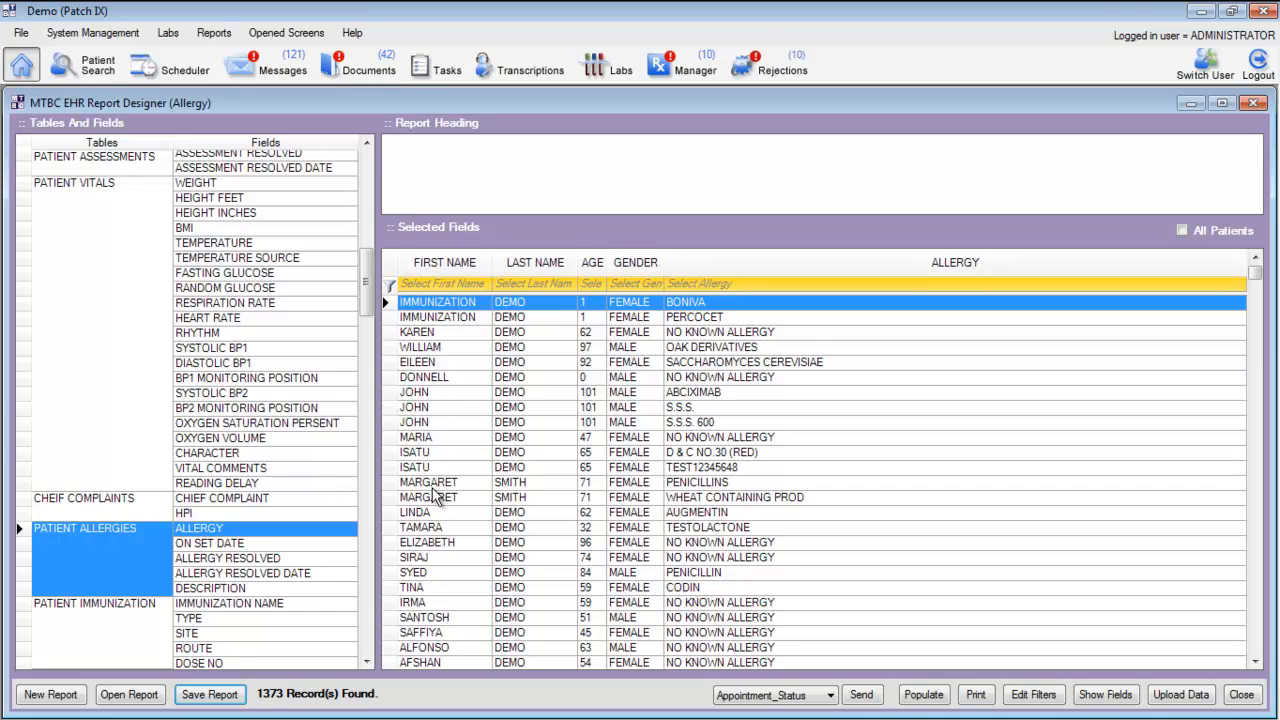
Open the saved report named ZANTAC
left_click(129, 694)
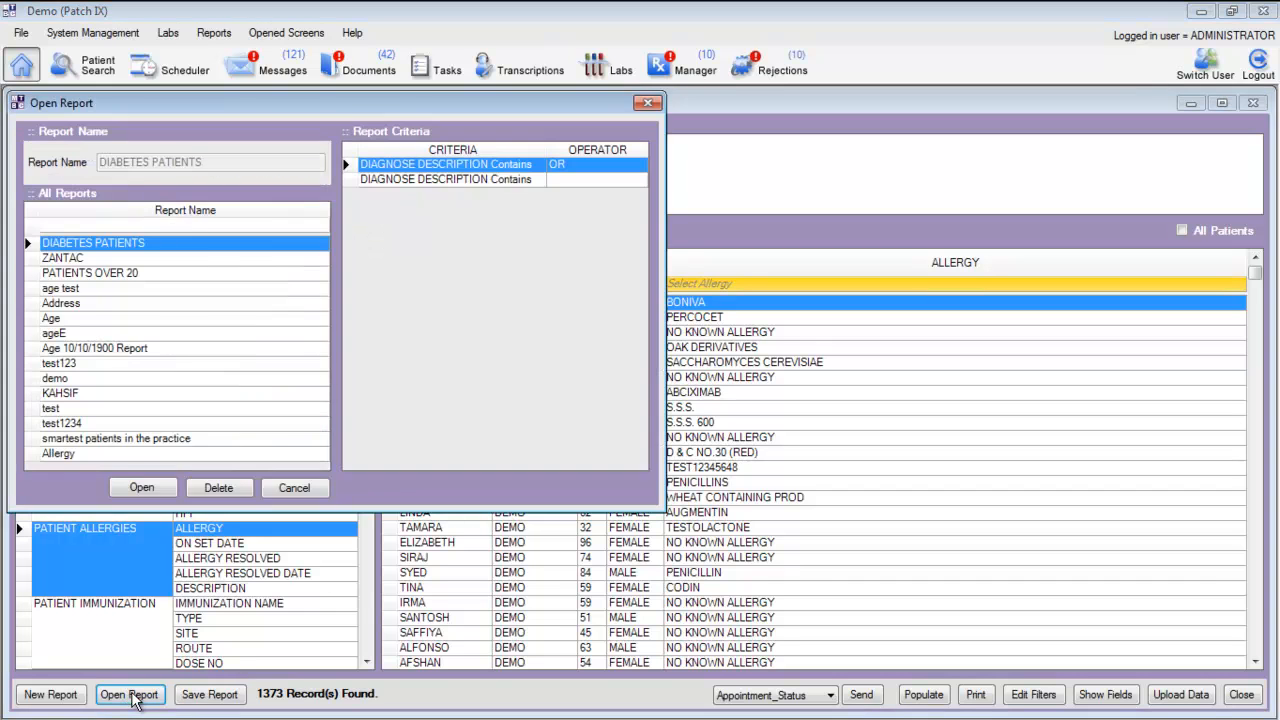
left_click(106, 262)
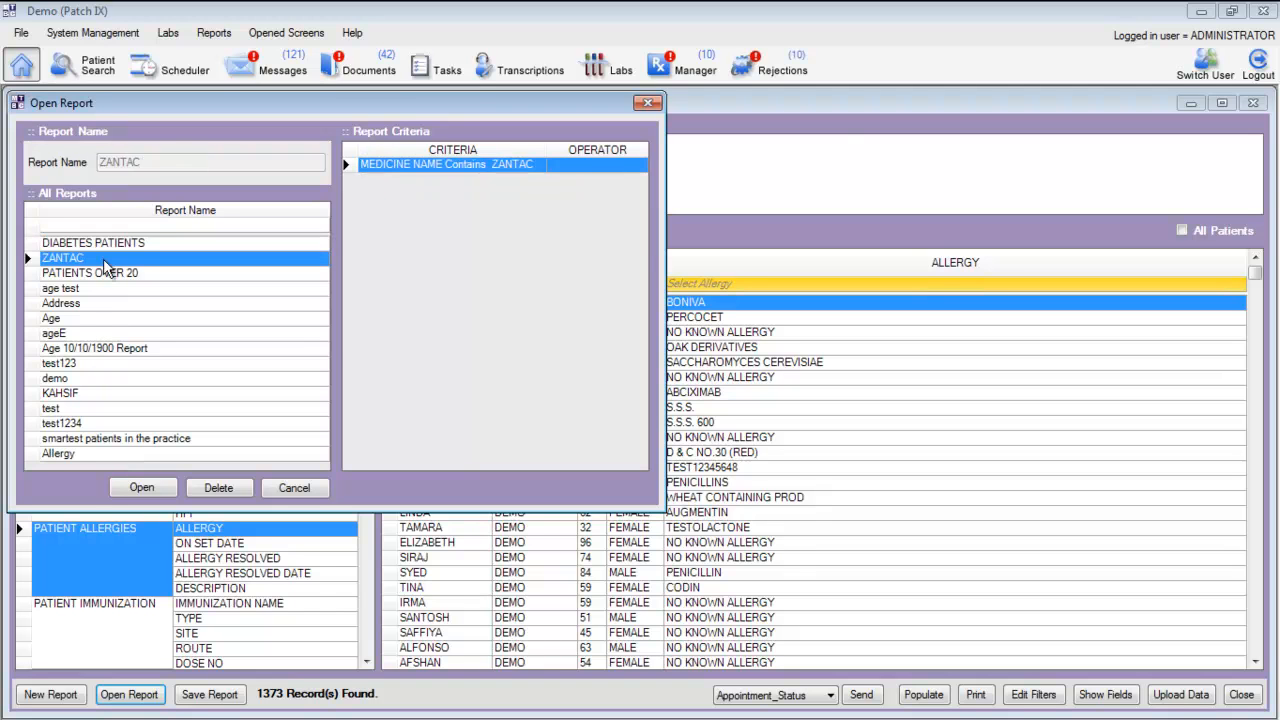
left_click(148, 487)
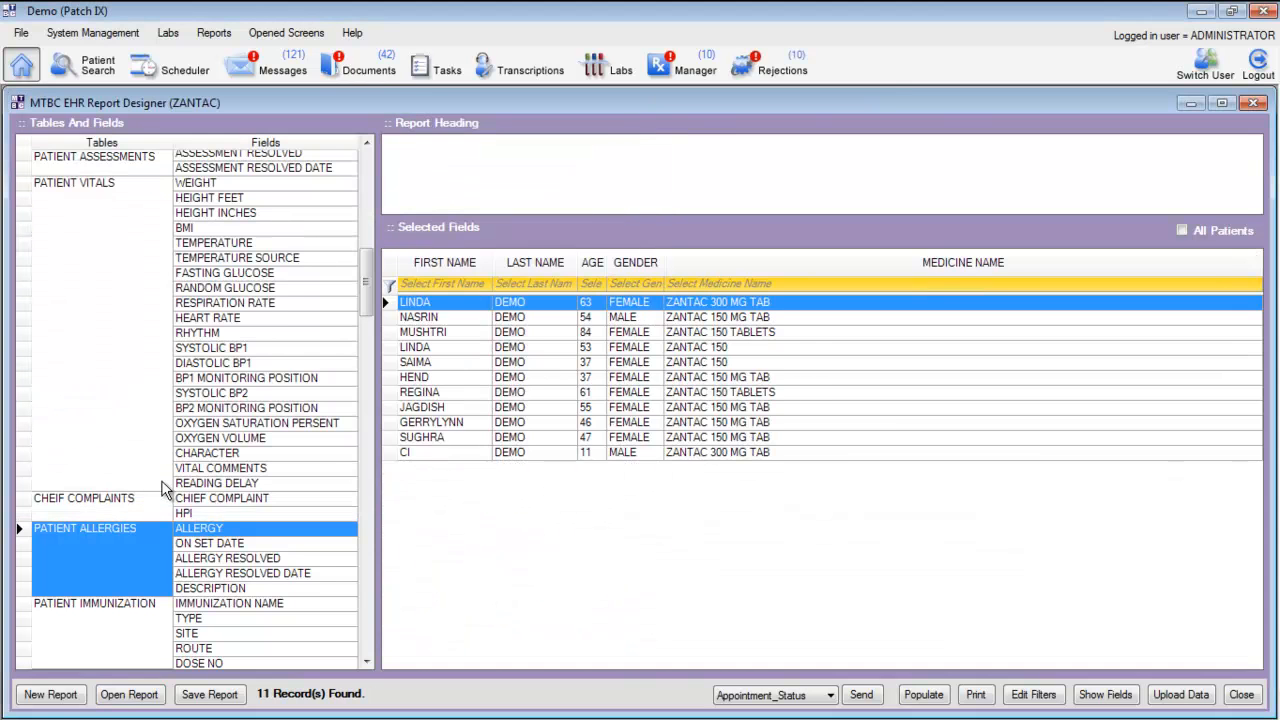
left_click(815, 334)
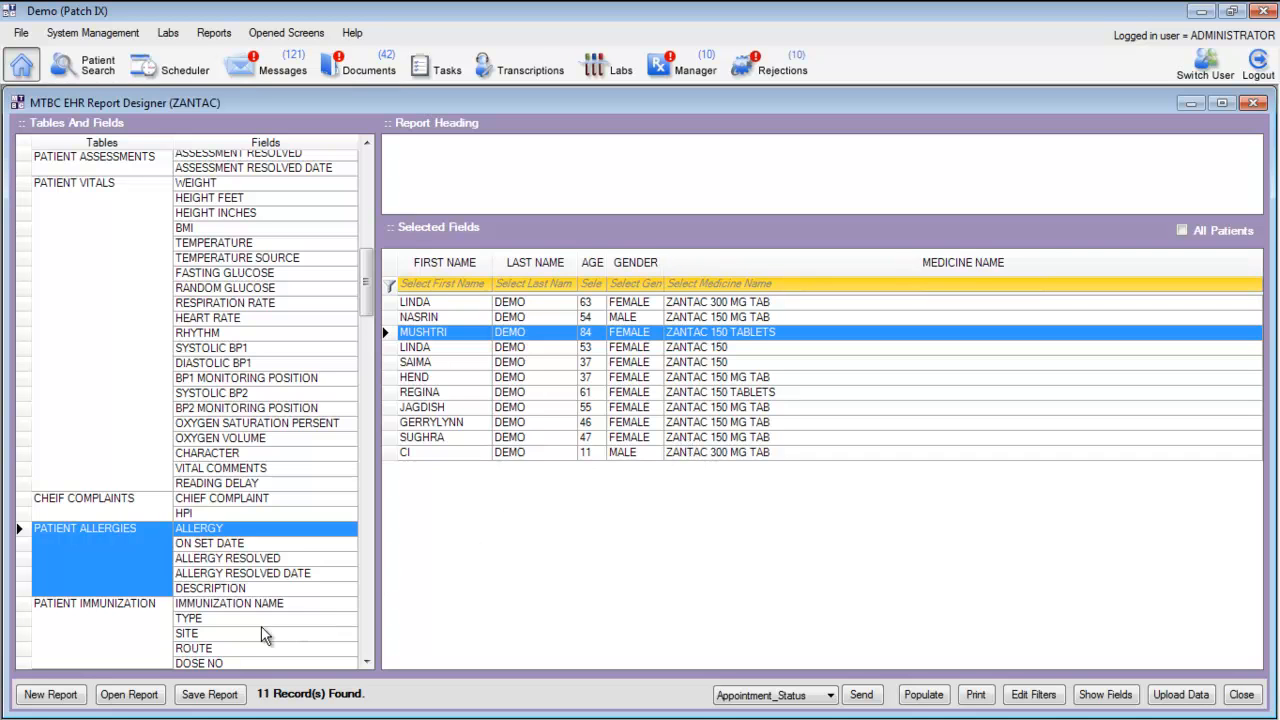
Create a new report containing the patient first name, last name, age and gender fields
left_click(79, 692)
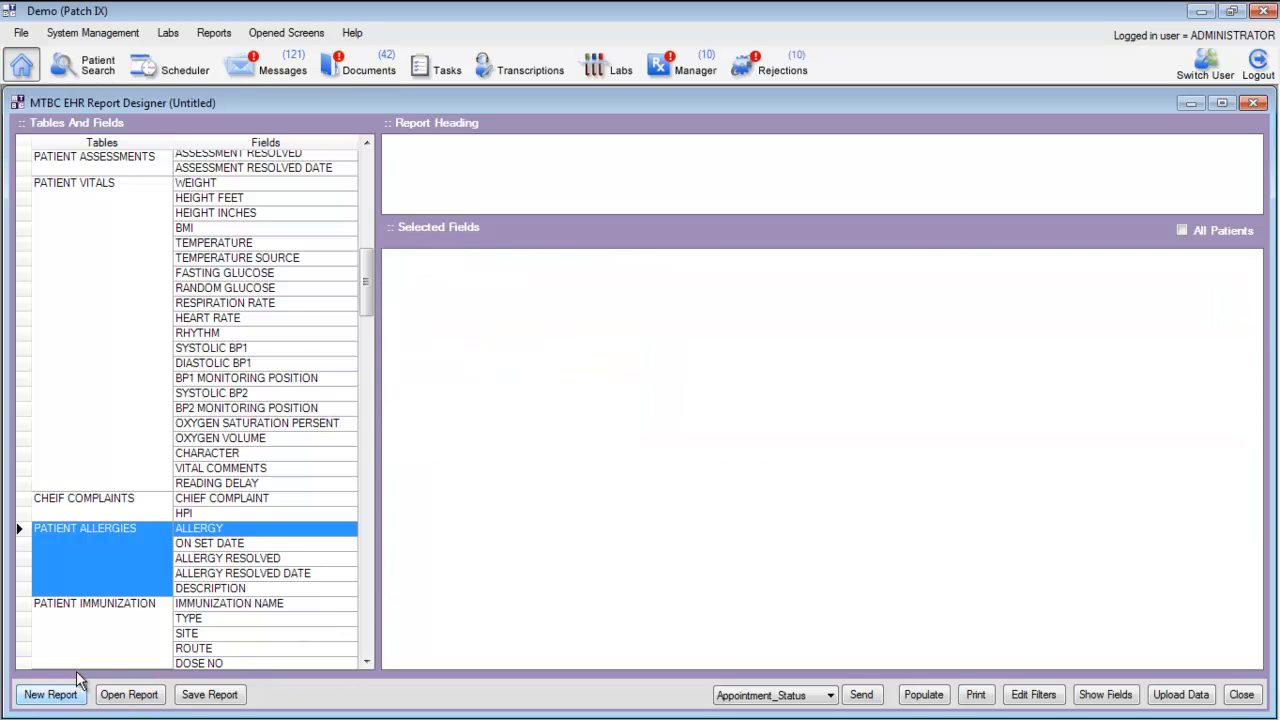
left_click(363, 199)
left_click(363, 199)
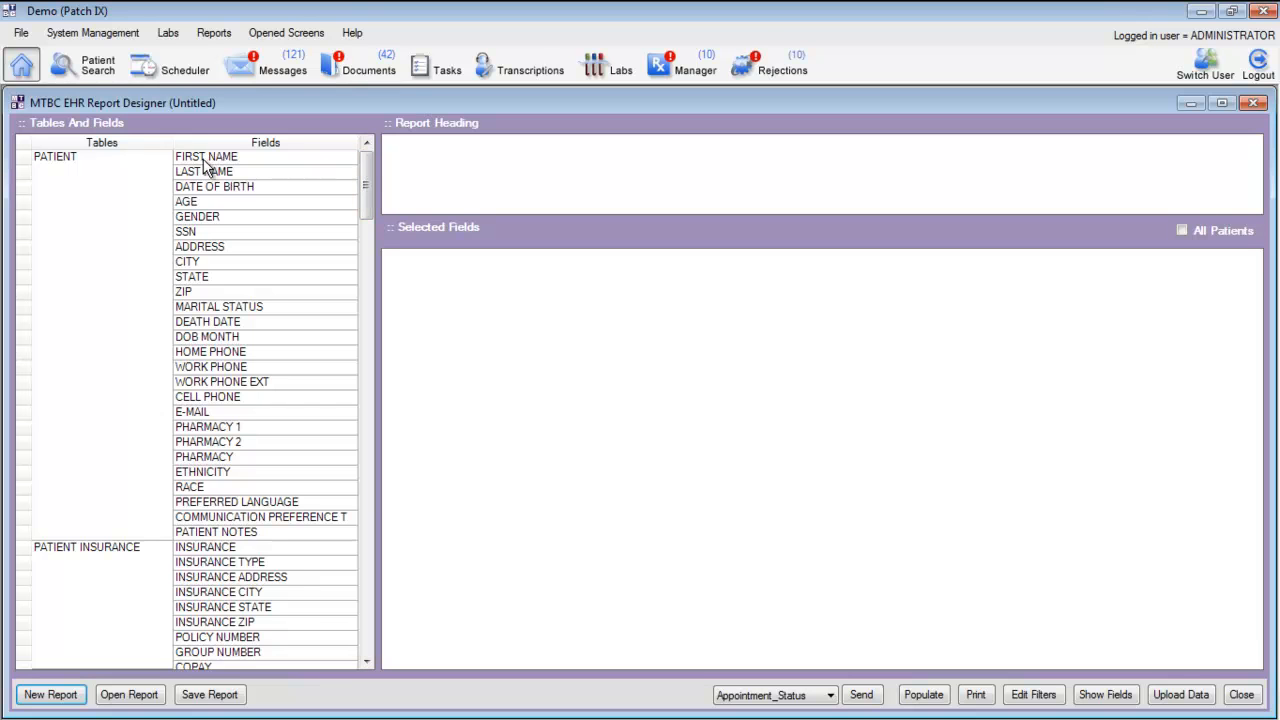
double_click(248, 159)
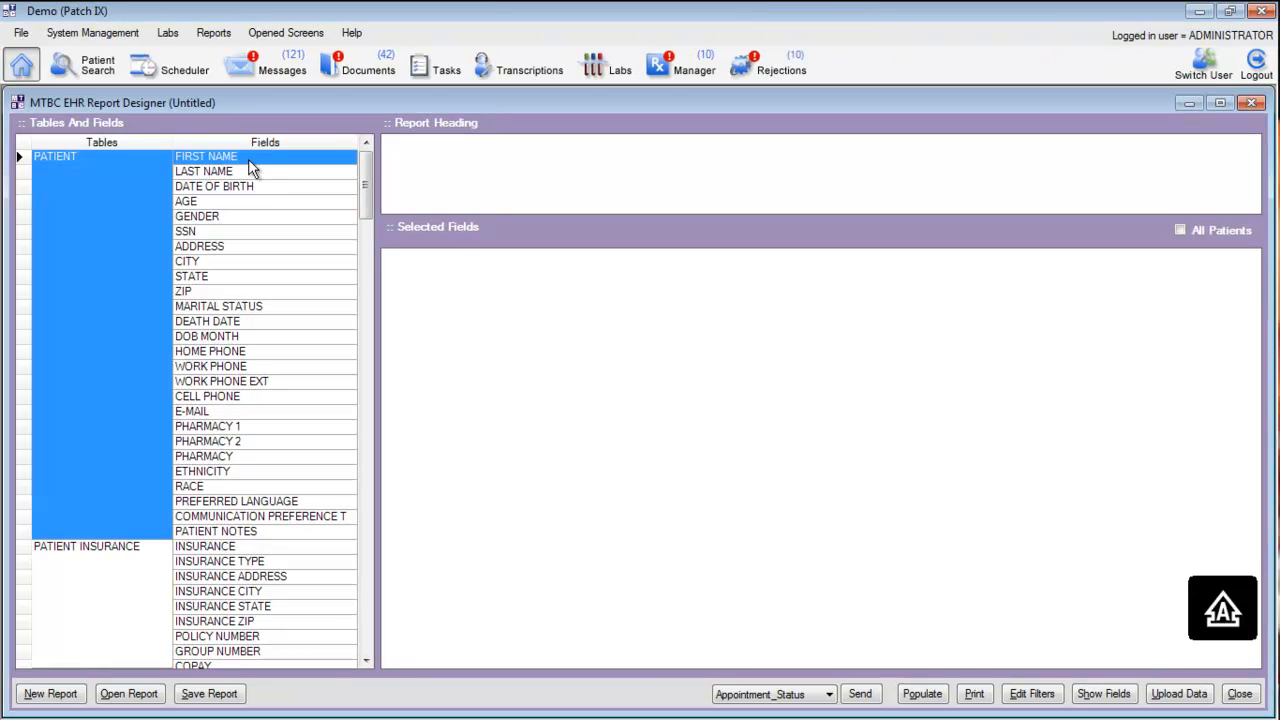
left_click(246, 175)
double_click(241, 176)
double_click(239, 201)
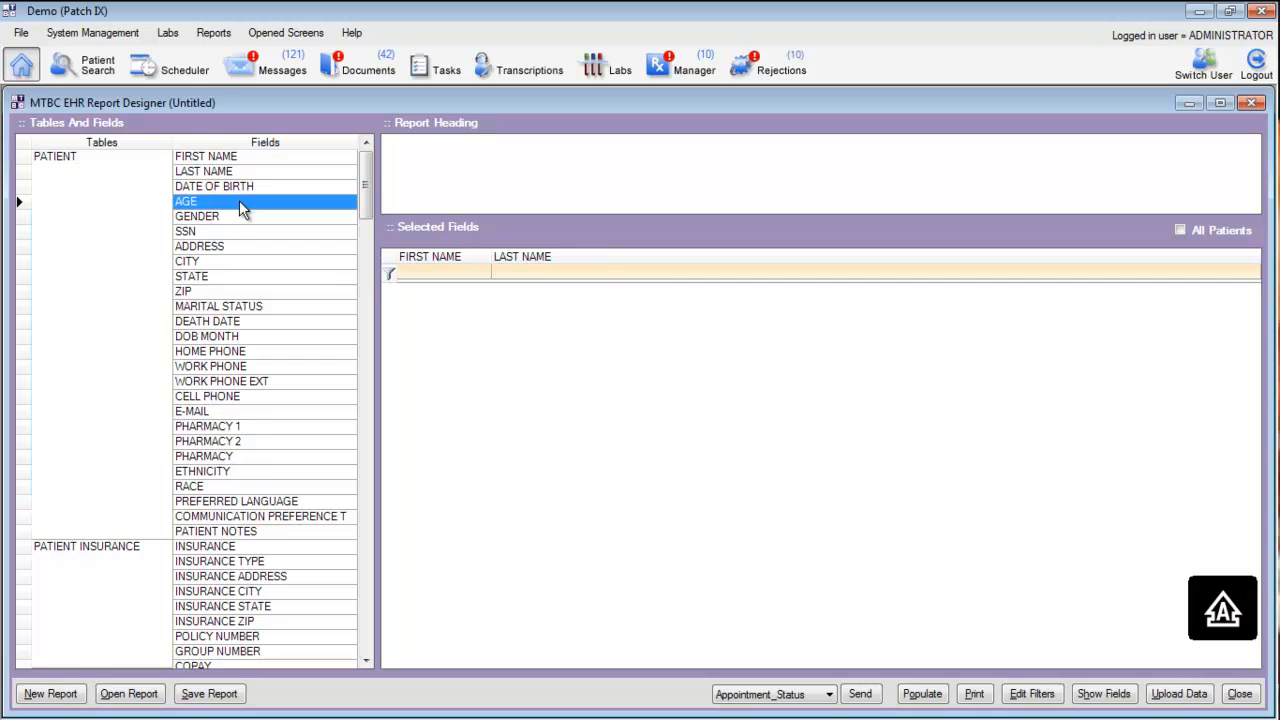
double_click(241, 216)
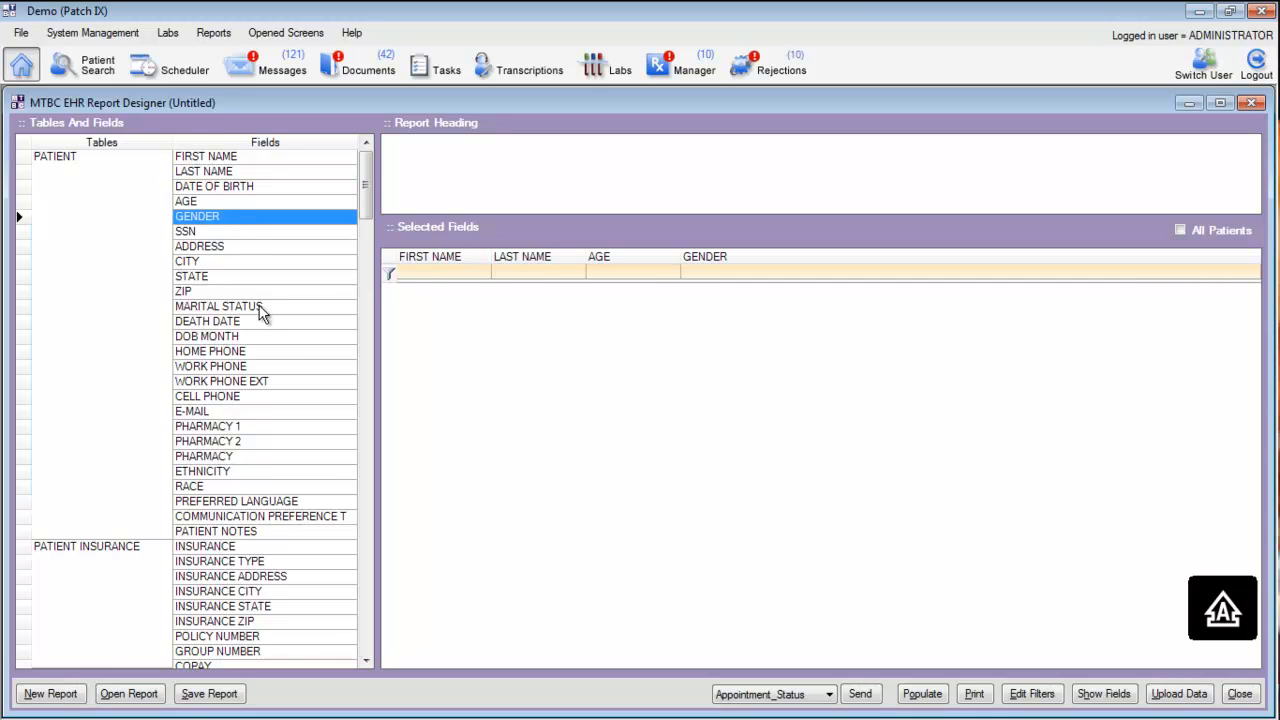
Add the Diagnose Description field from the patient assessments table to the report
scroll(259, 312, "down", 3)
scroll(259, 312, "down", 7)
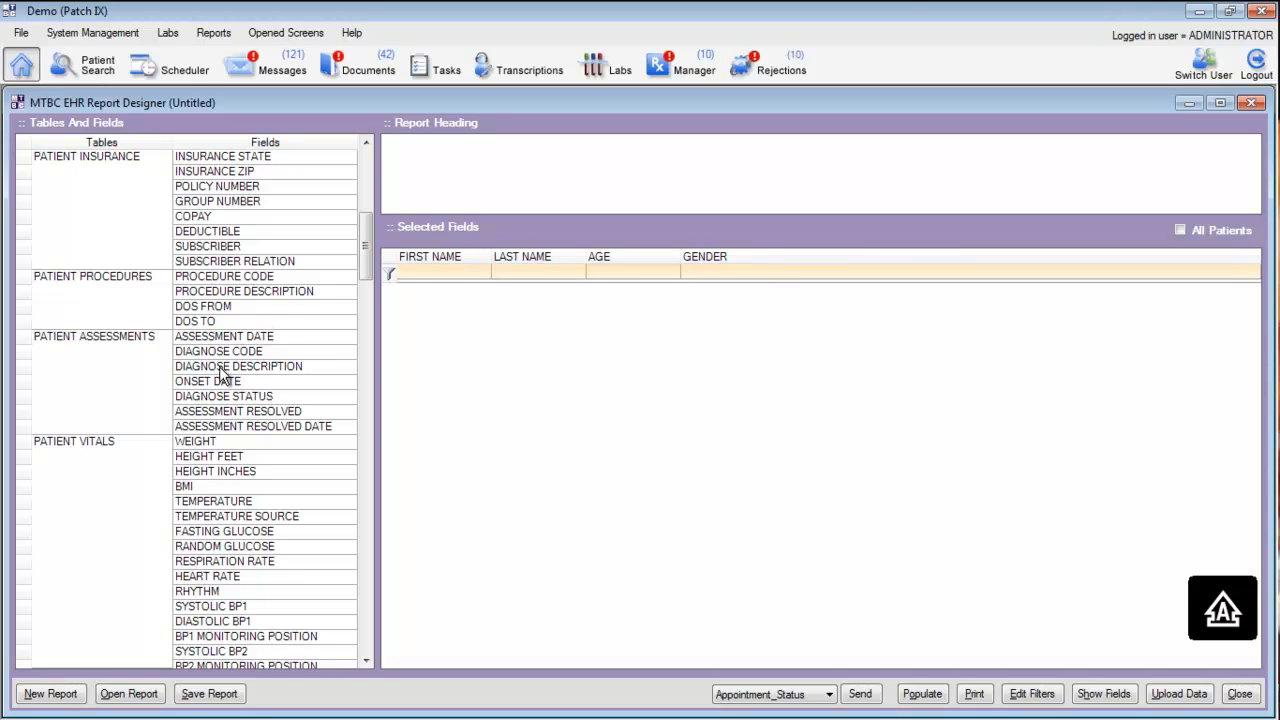
double_click(221, 369)
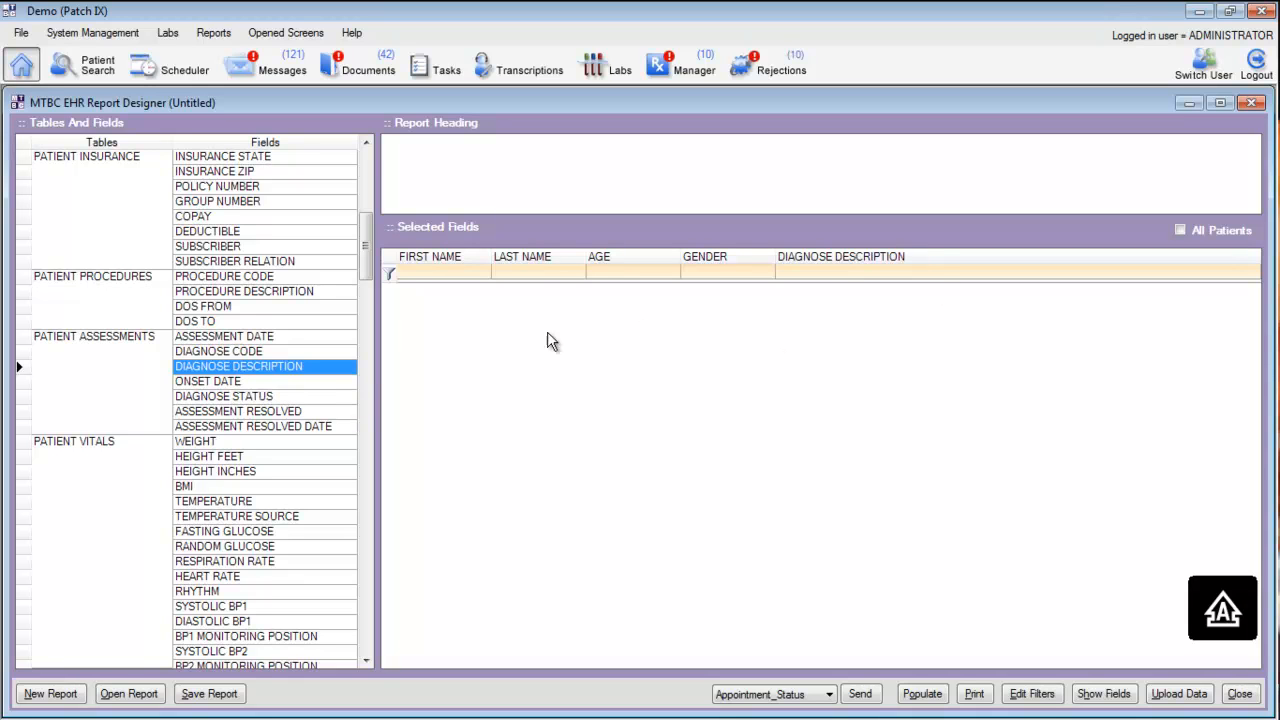
Filter Diagnose Description with the condition Contains ASTHMA and populate the report
right_click(835, 256)
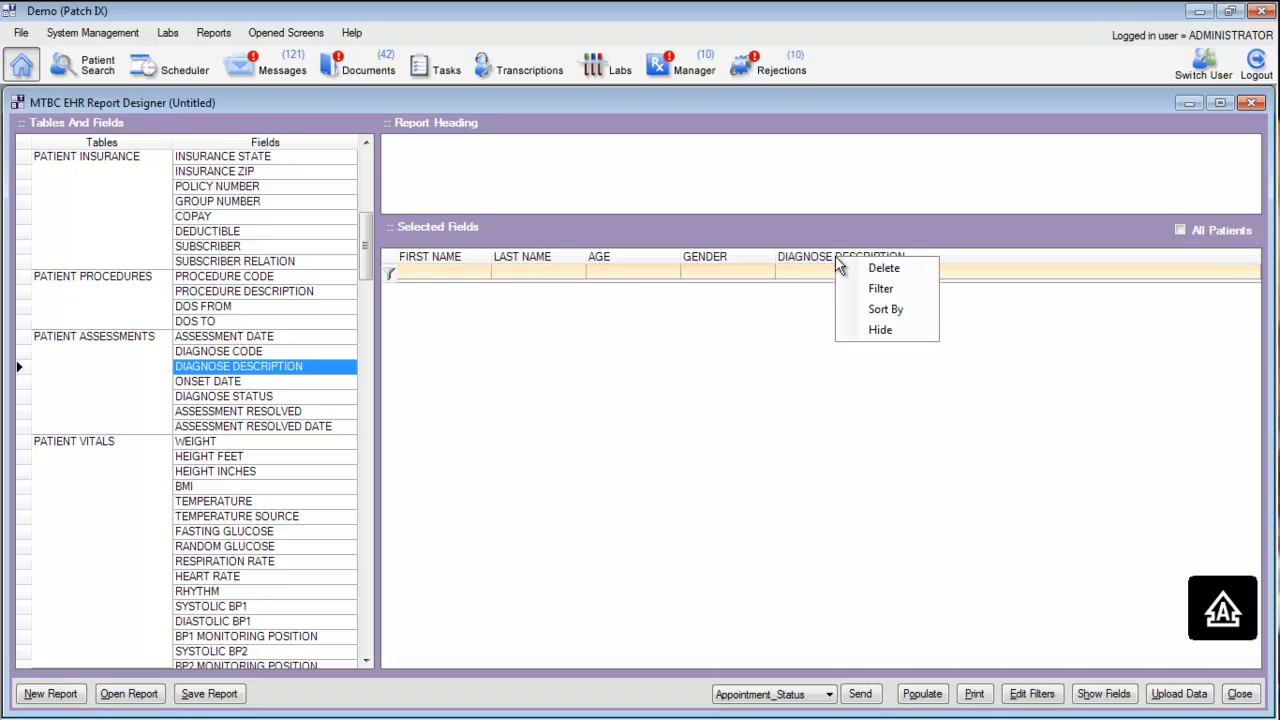
left_click(880, 292)
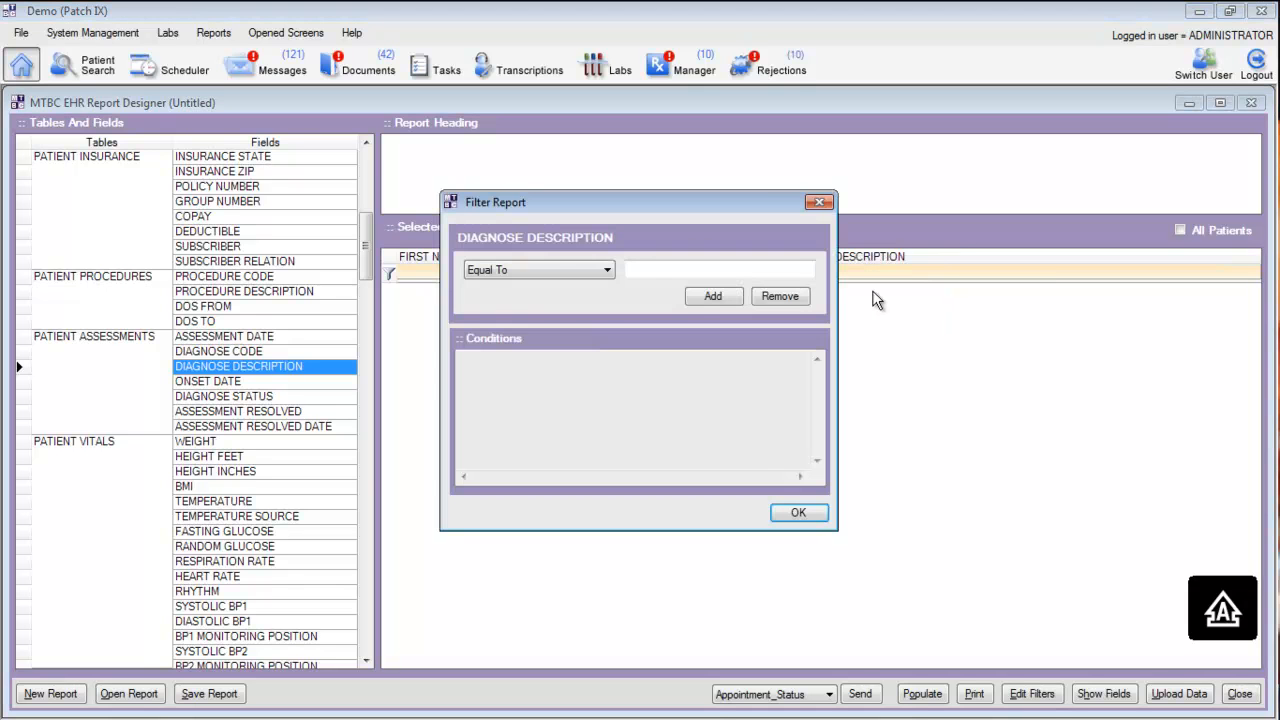
left_click(565, 278)
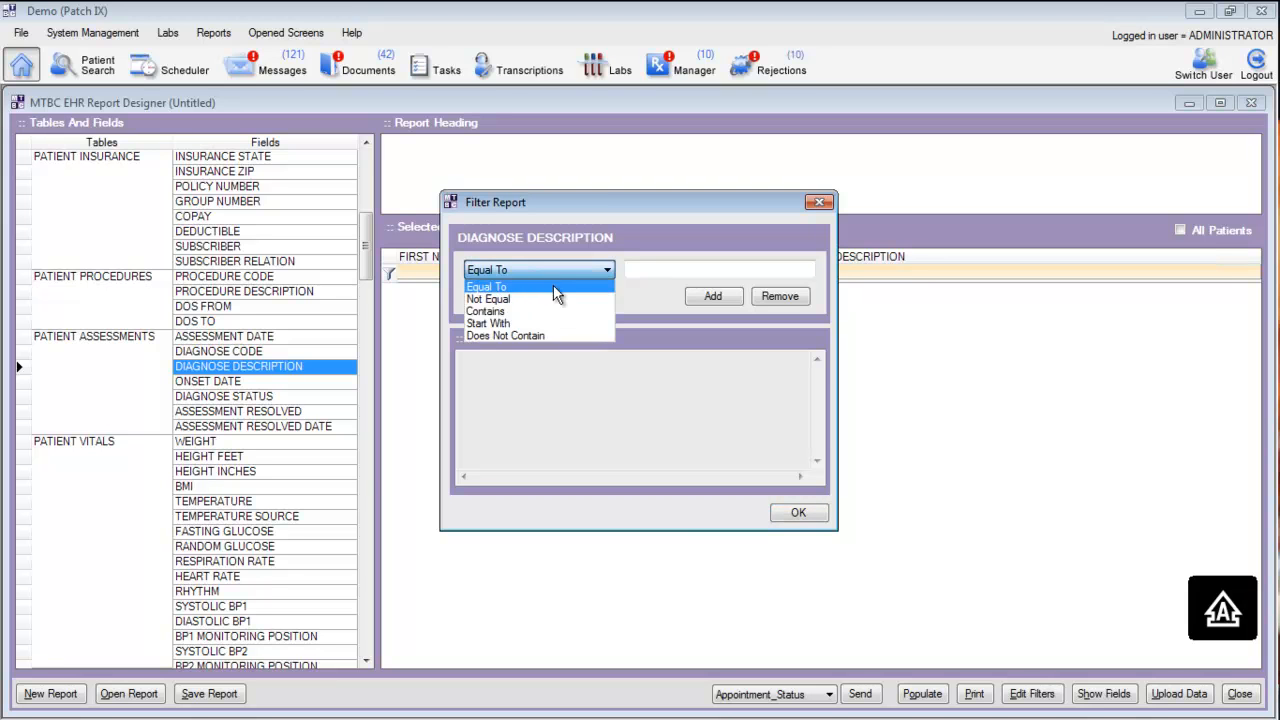
left_click(491, 313)
left_click(650, 268)
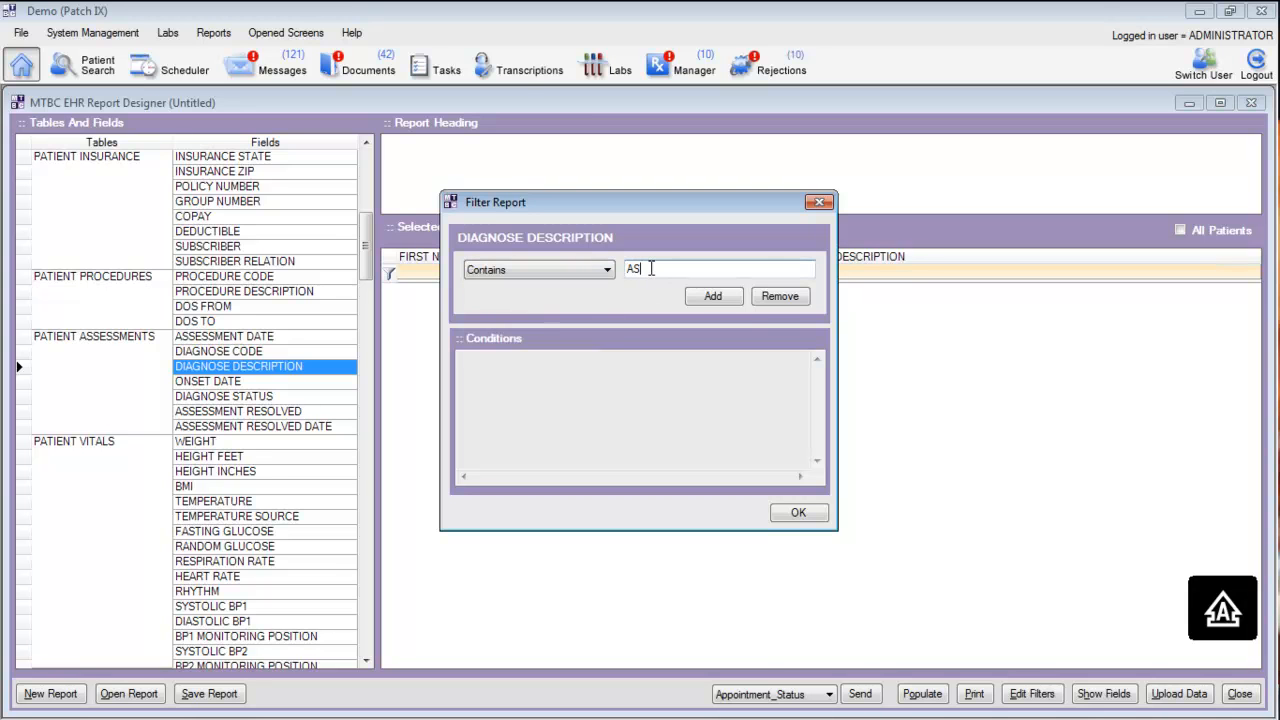
left_click(730, 297)
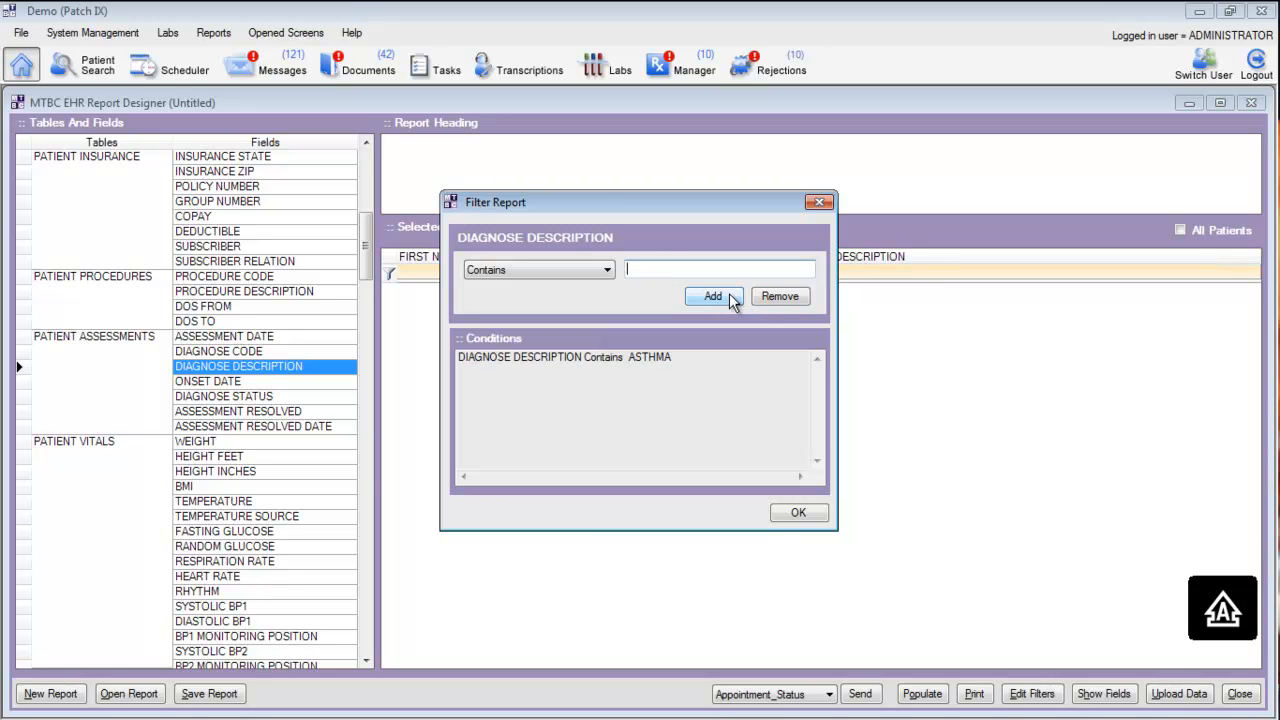
left_click(798, 514)
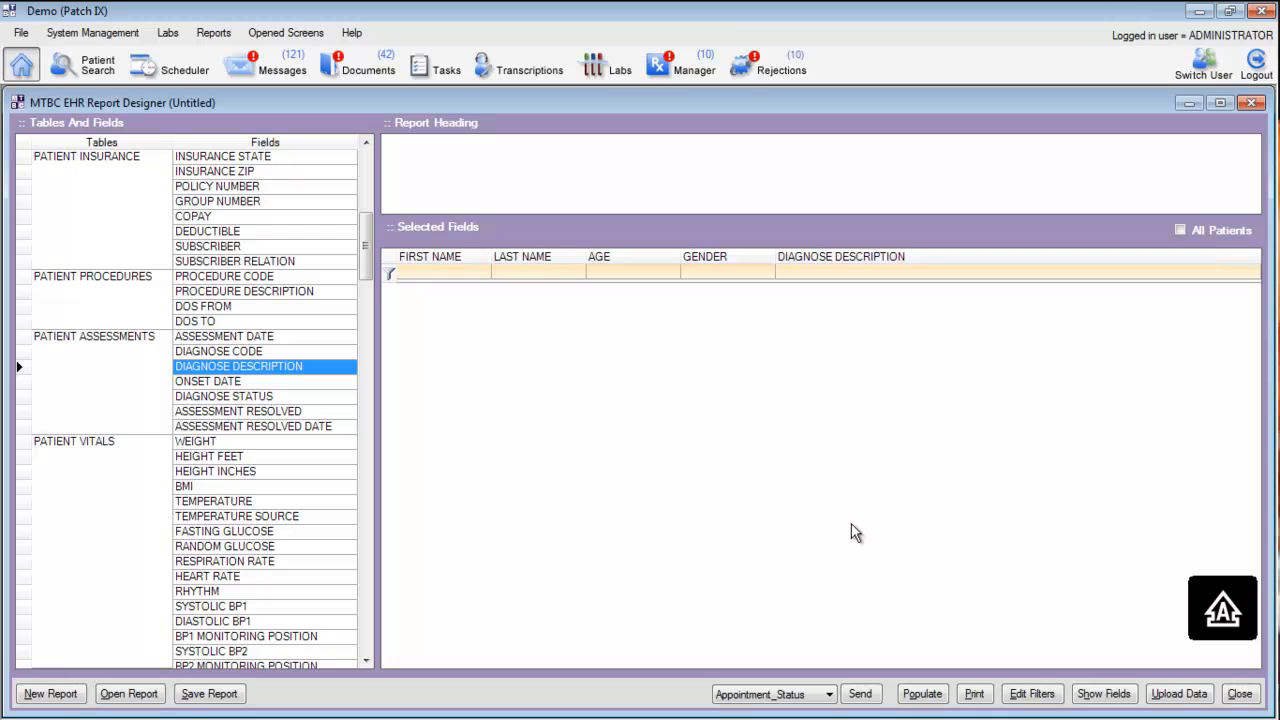
left_click(932, 693)
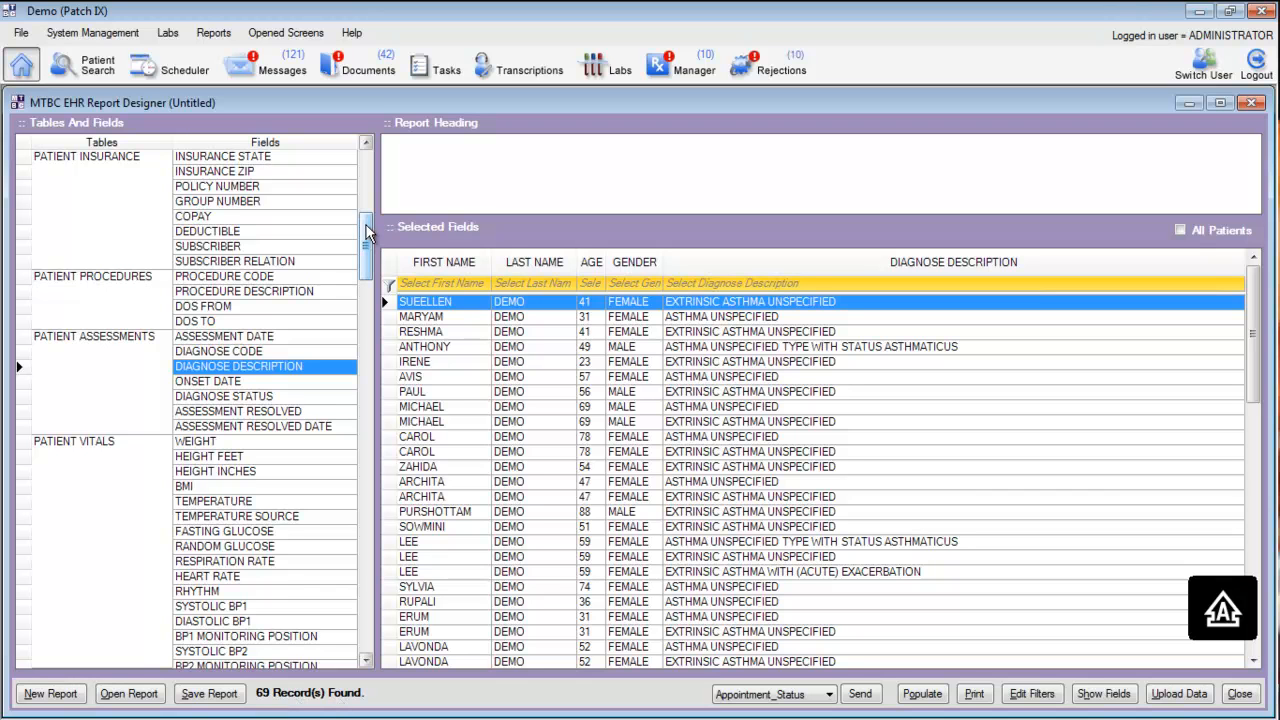
Add the Medicine Name field from the patient prescription table, repopulate the report and check the listed medicines
left_click_drag(366, 232, 370, 303)
left_click(232, 515)
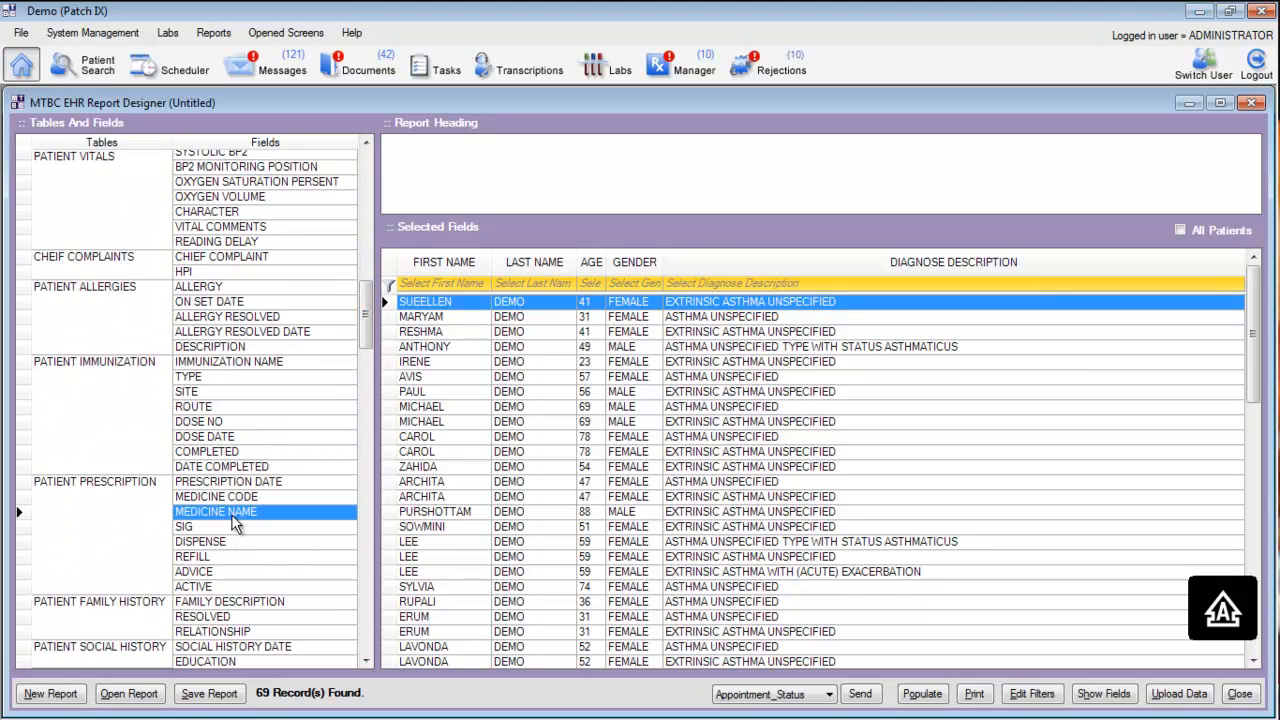
double_click(226, 521)
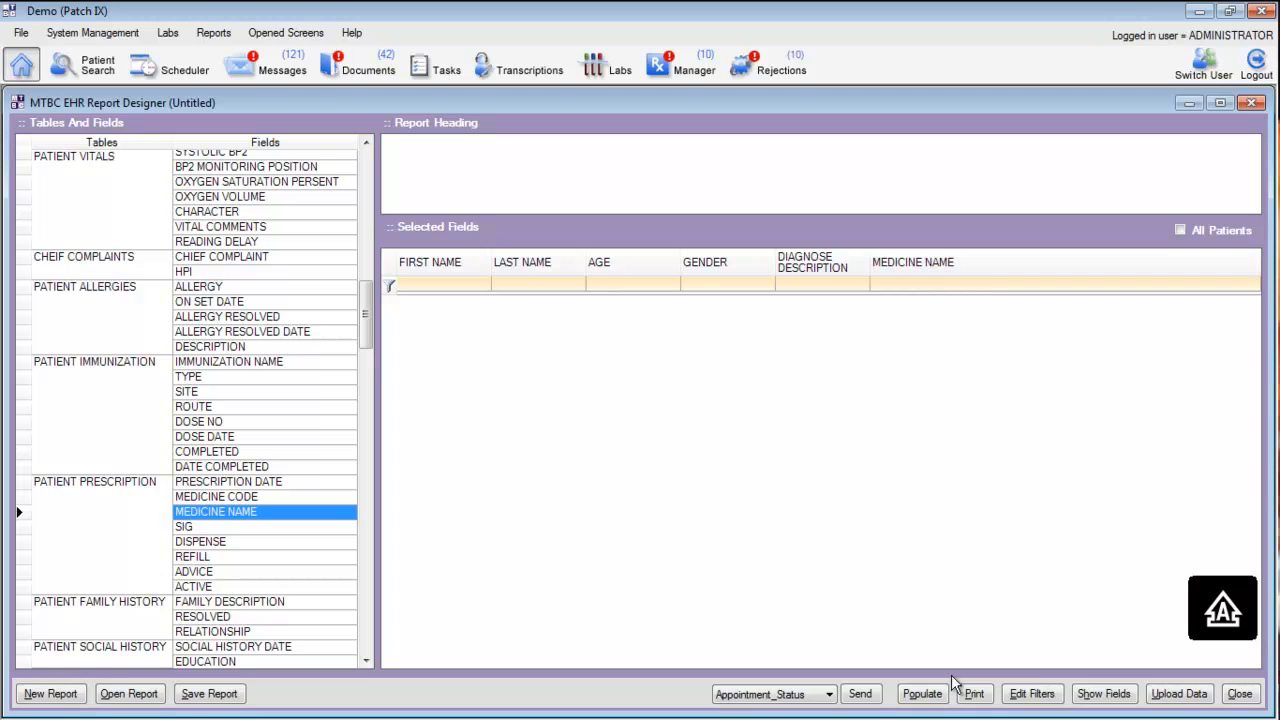
left_click(922, 694)
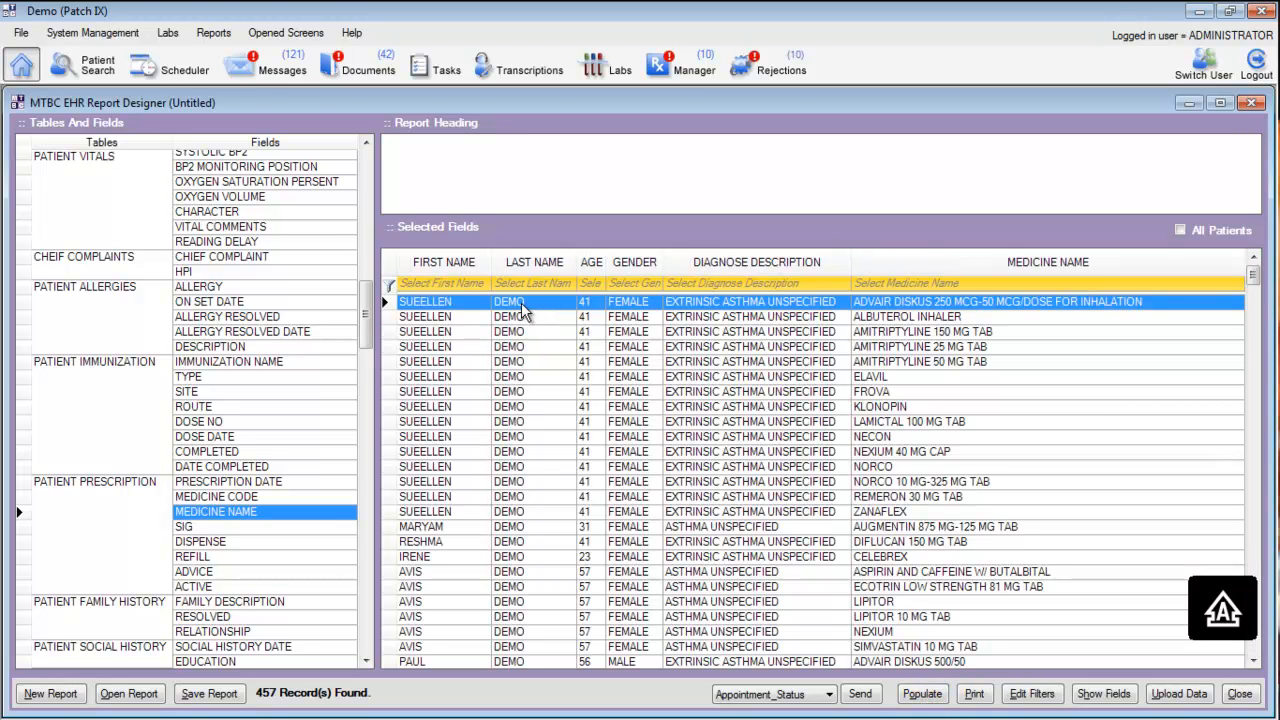
left_click(524, 516)
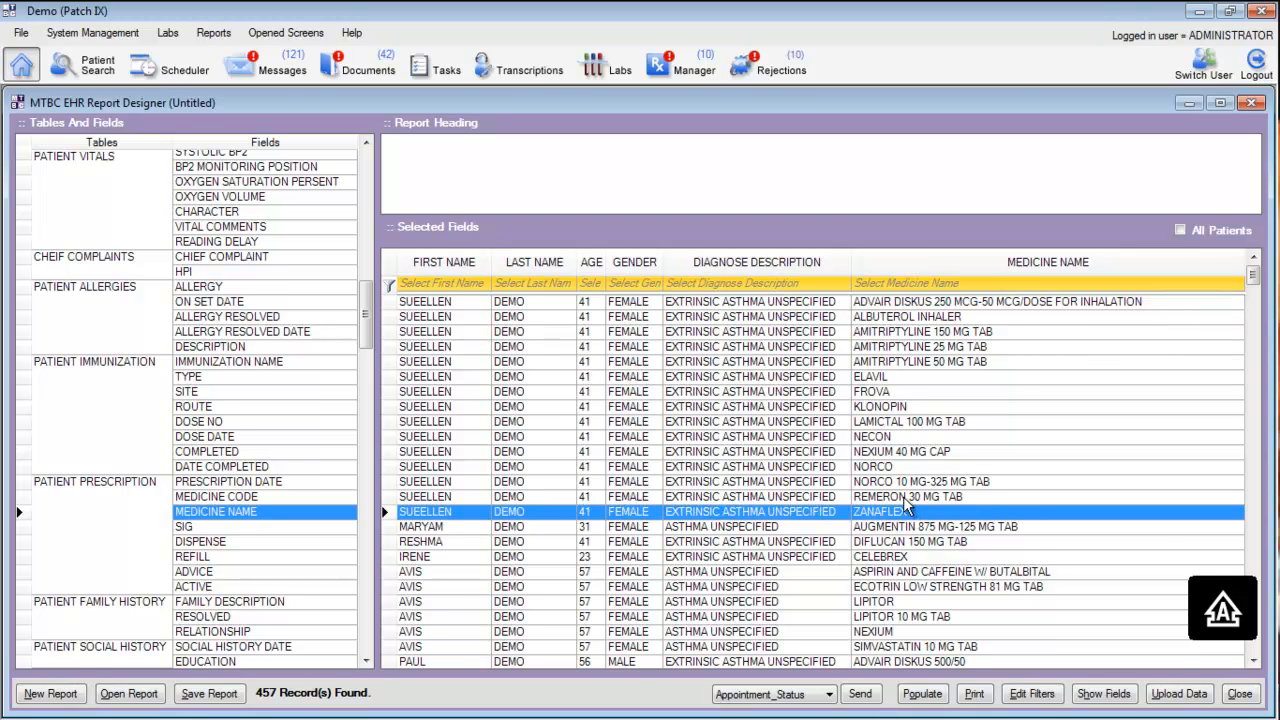
left_click(889, 467)
left_click(887, 361)
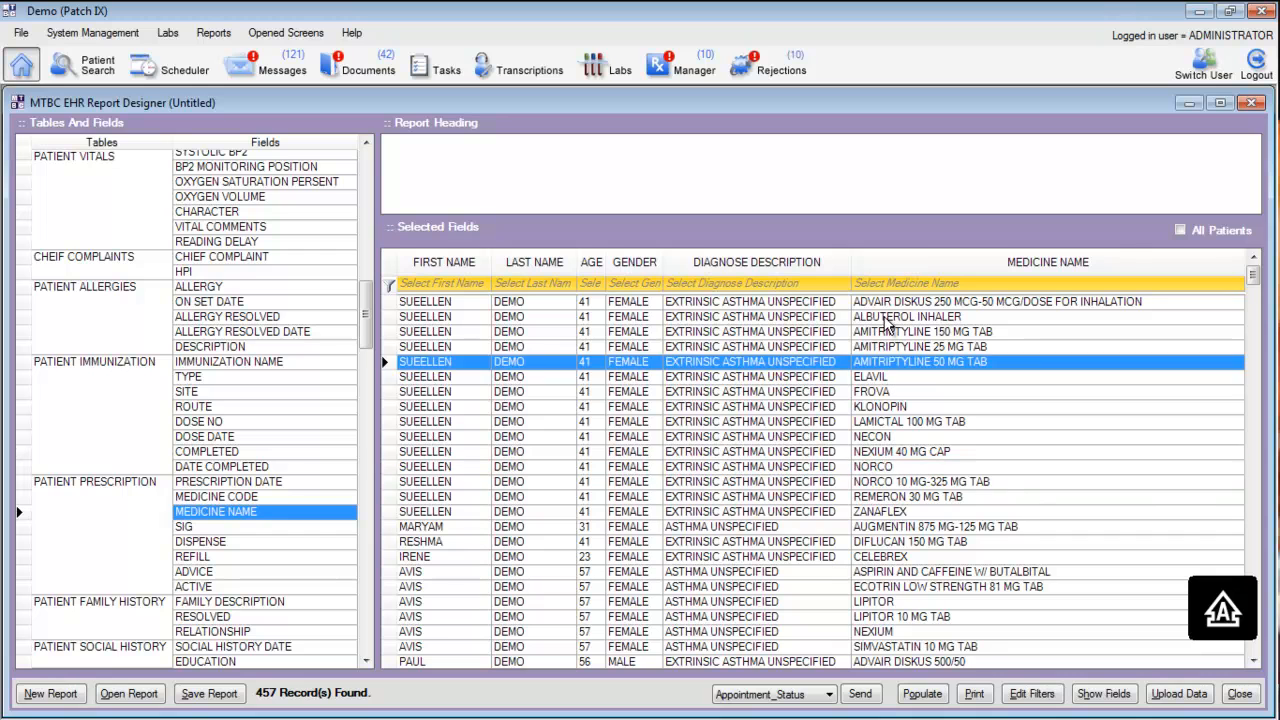
left_click(886, 318)
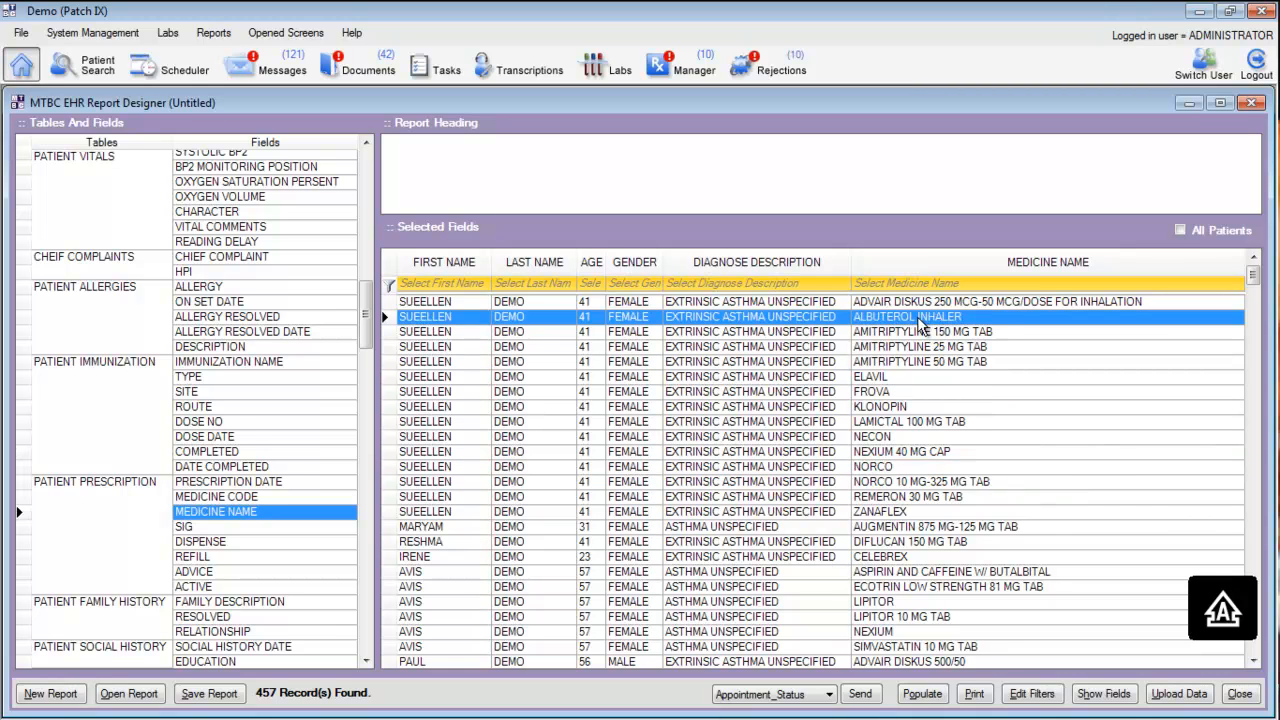
Add a Medicine Name filter condition of Contains INHALER
right_click(1068, 262)
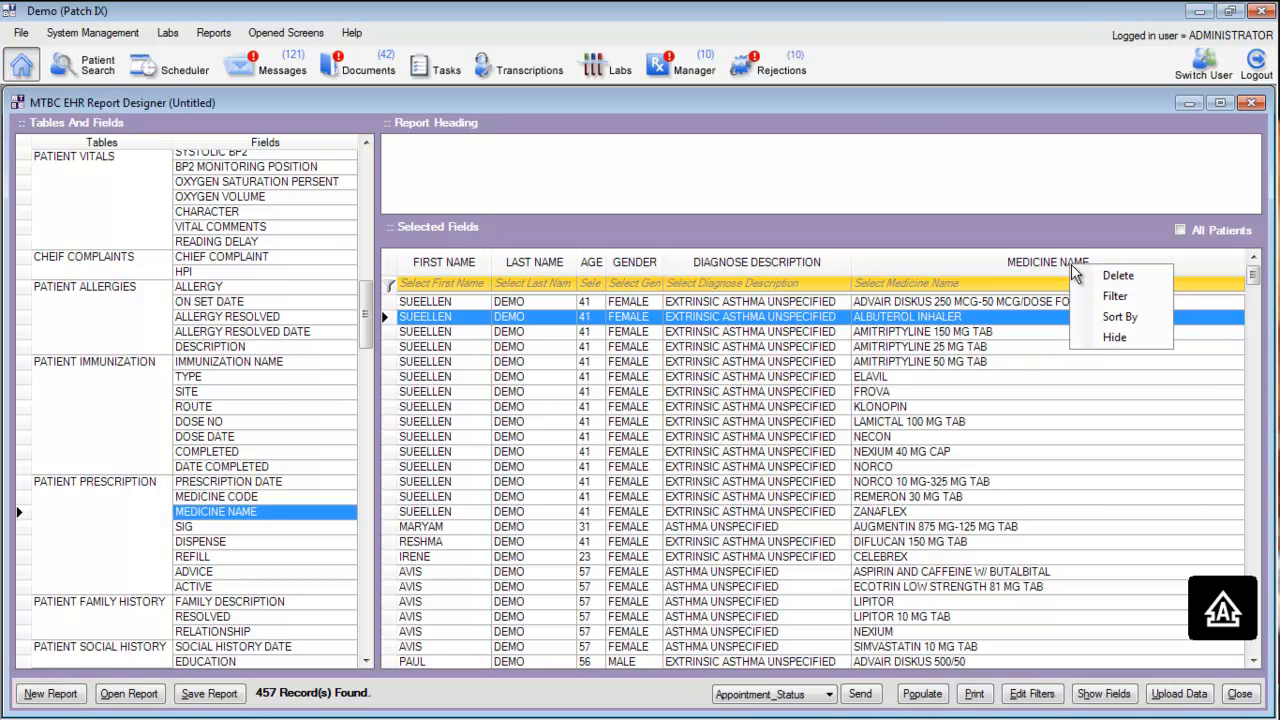
left_click(1109, 303)
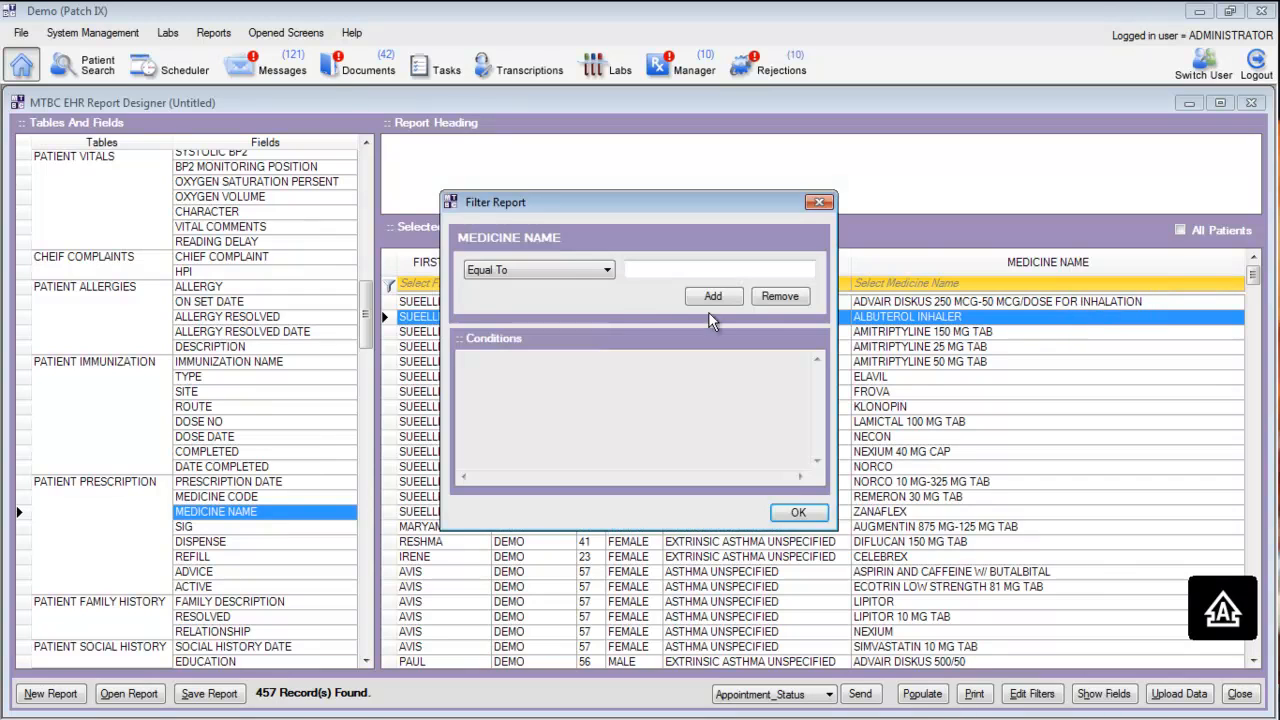
left_click(560, 274)
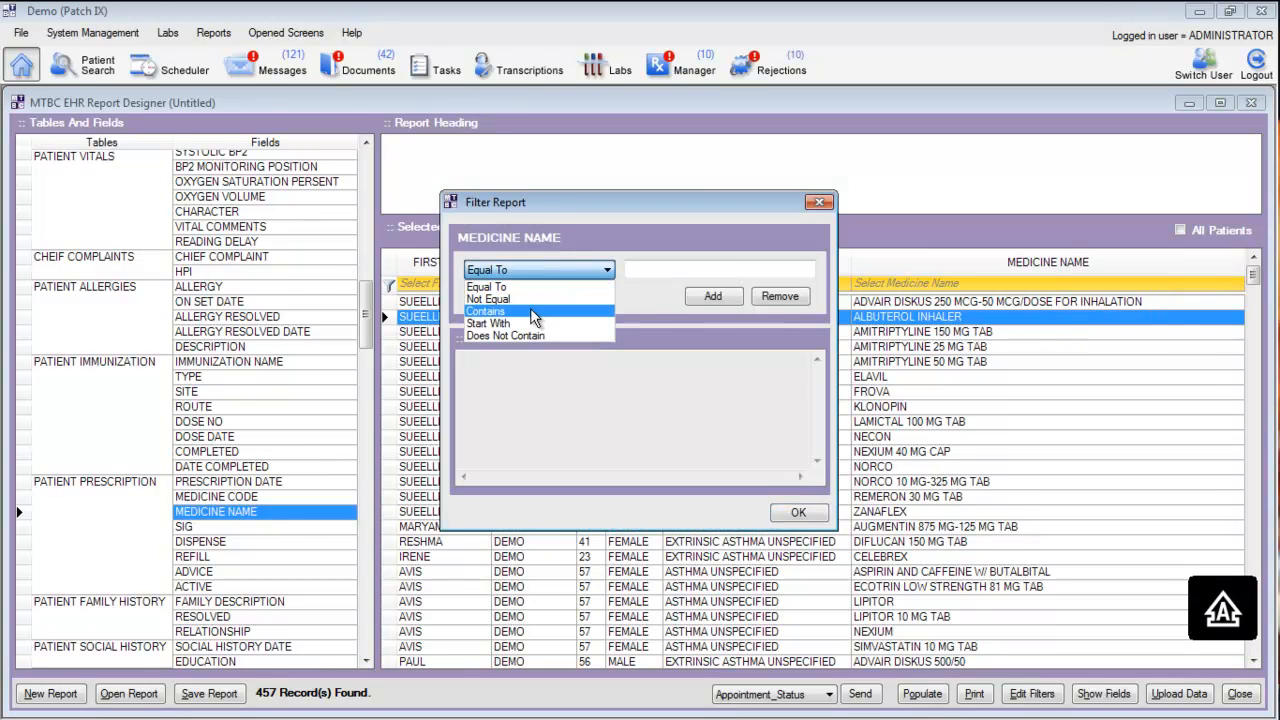
left_click(530, 310)
left_click(668, 268)
type("INHALER")
left_click(713, 296)
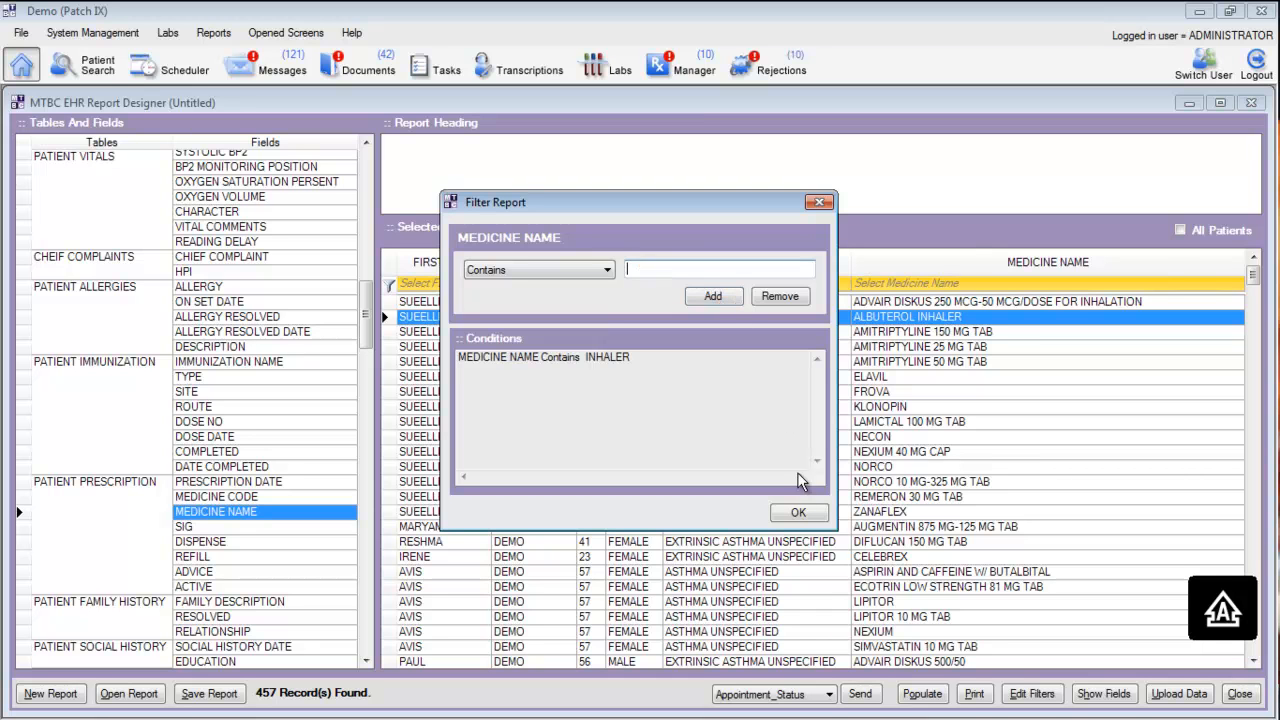
left_click(798, 512)
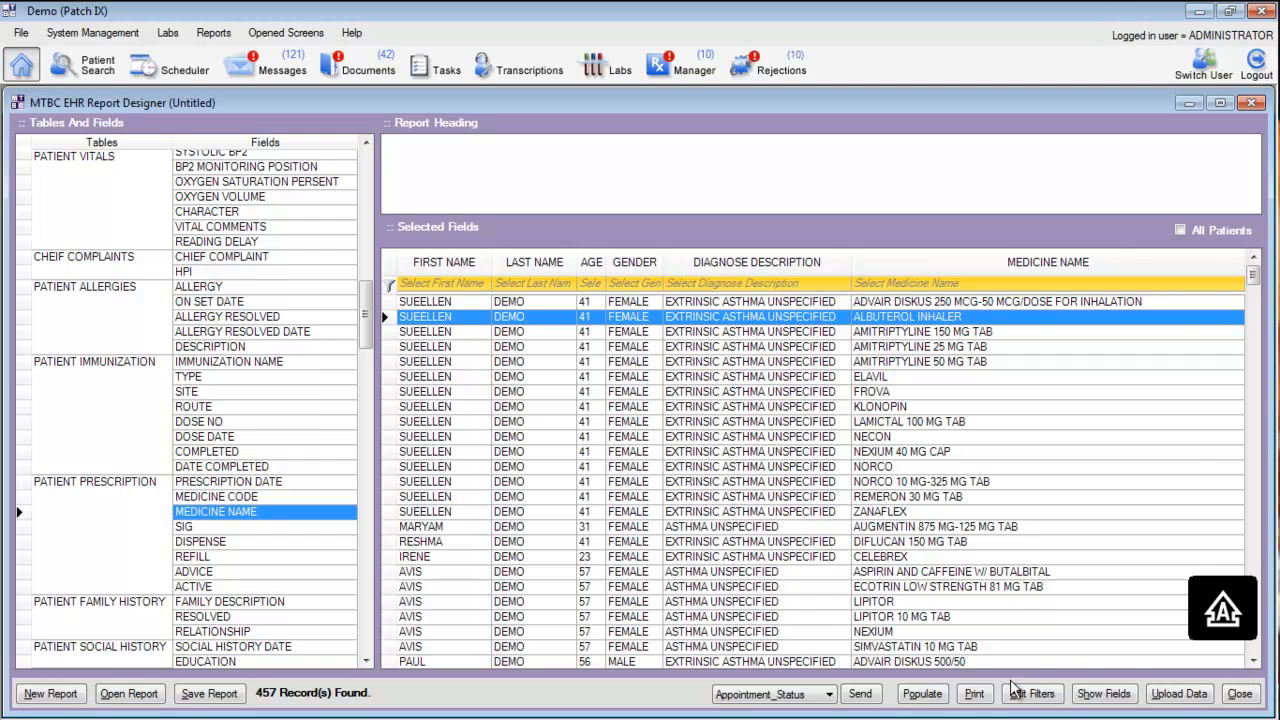
Populate the report with the inhaler filter applied and look through the resulting rows
left_click(921, 695)
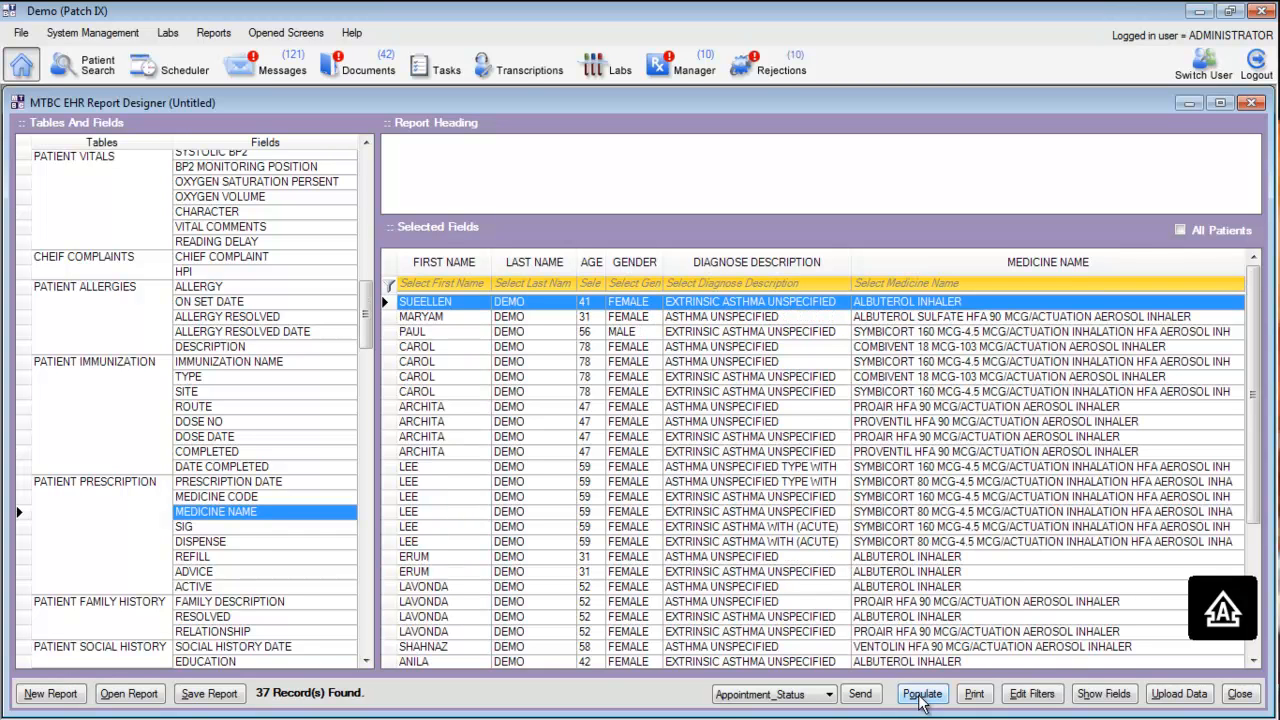
left_click(746, 318)
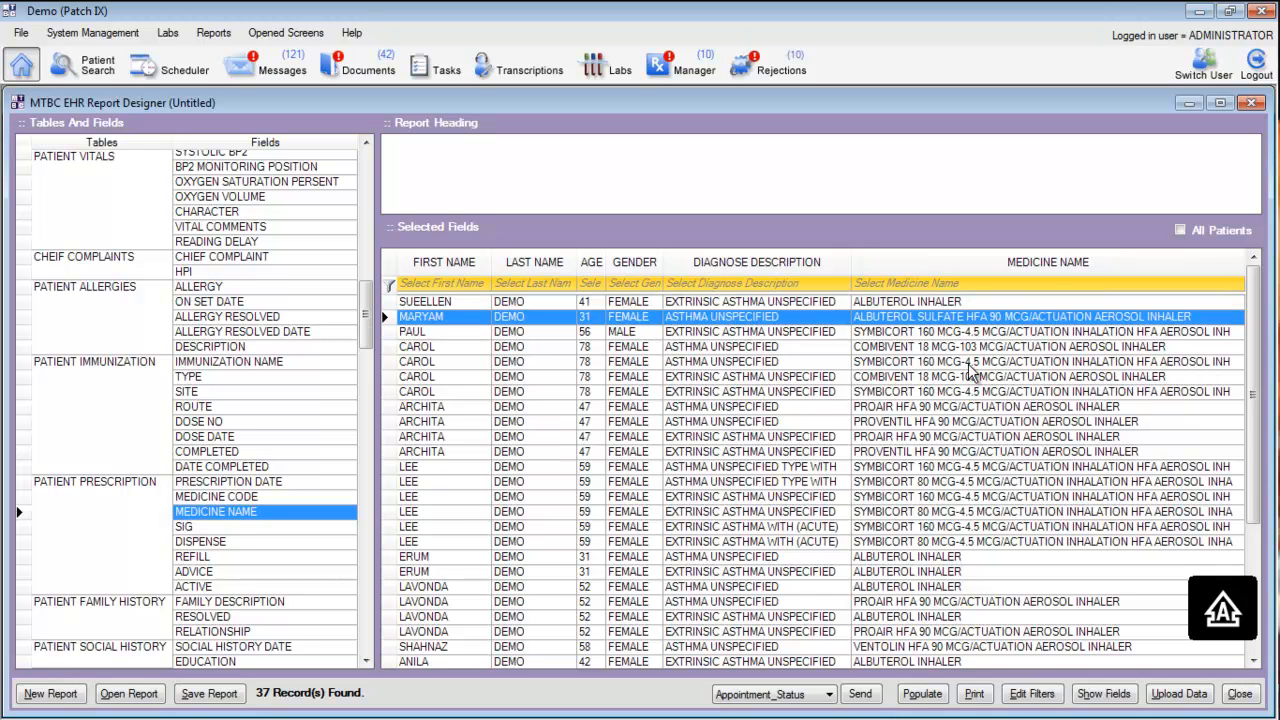
scroll(970, 372, "down", 4)
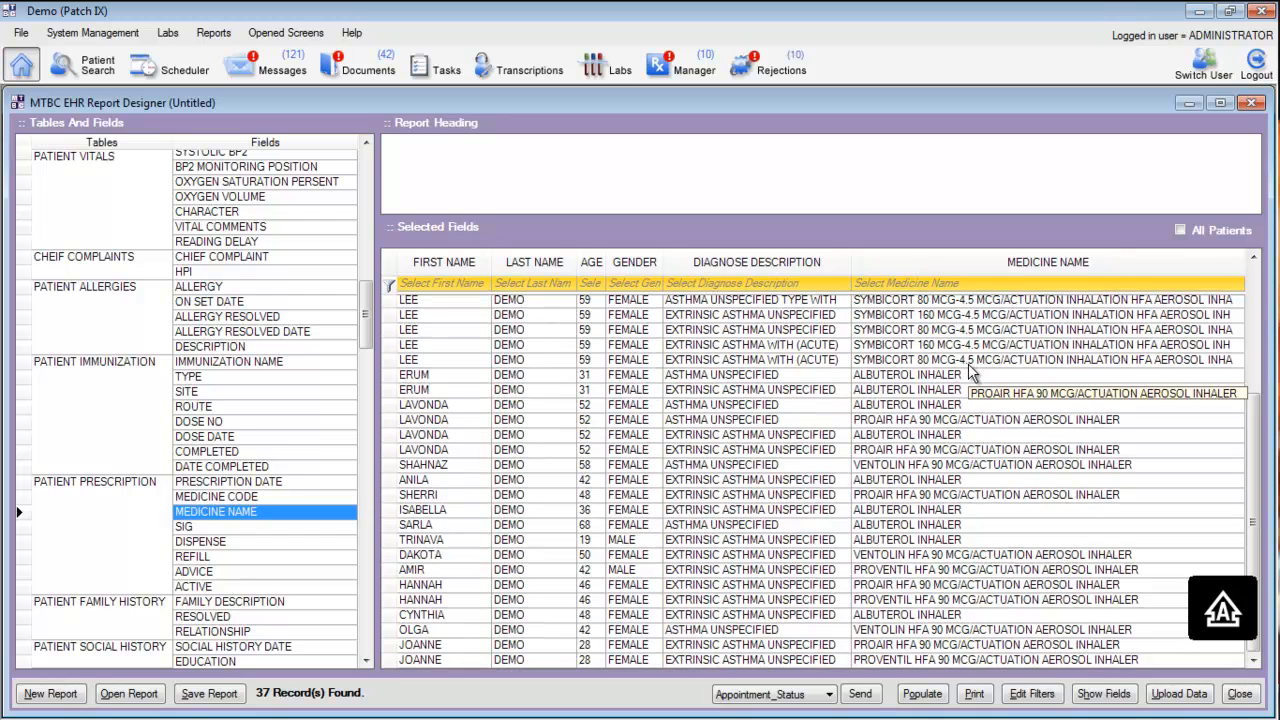
scroll(970, 372, "up", 4)
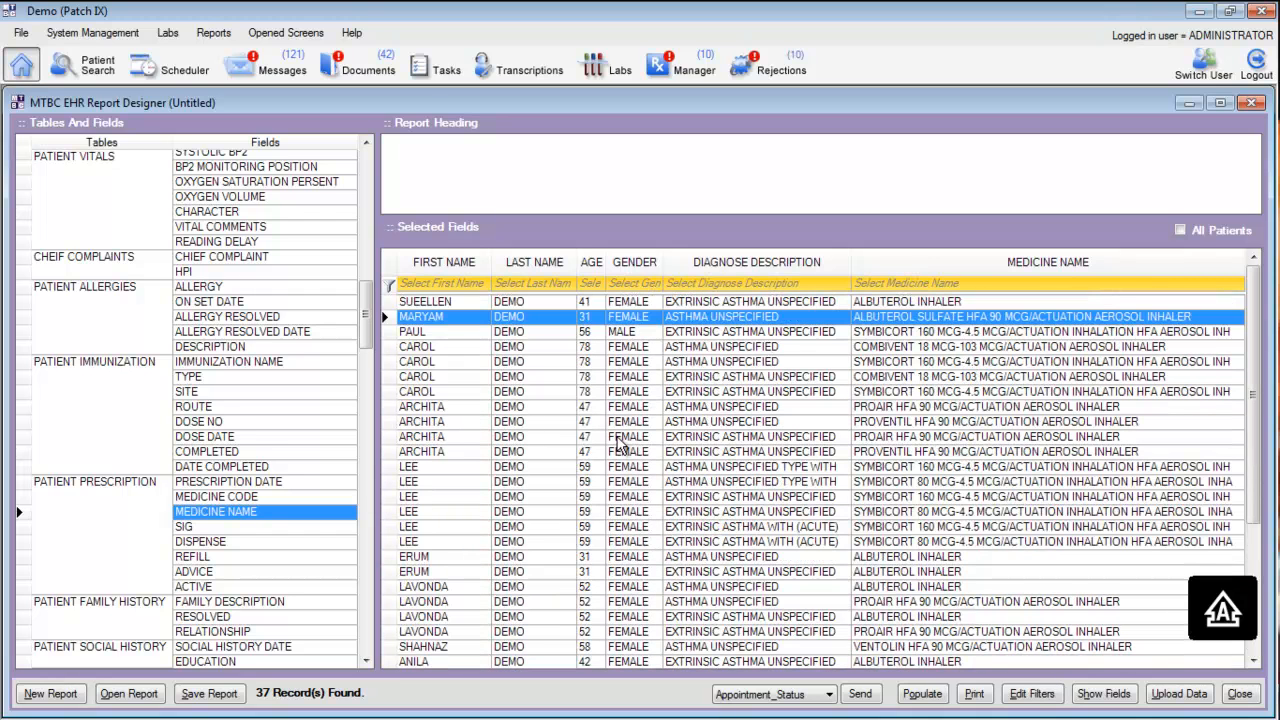
Add the patient Home Phone and Cell Phone fields to the report and populate it again
left_click_drag(365, 330, 365, 190)
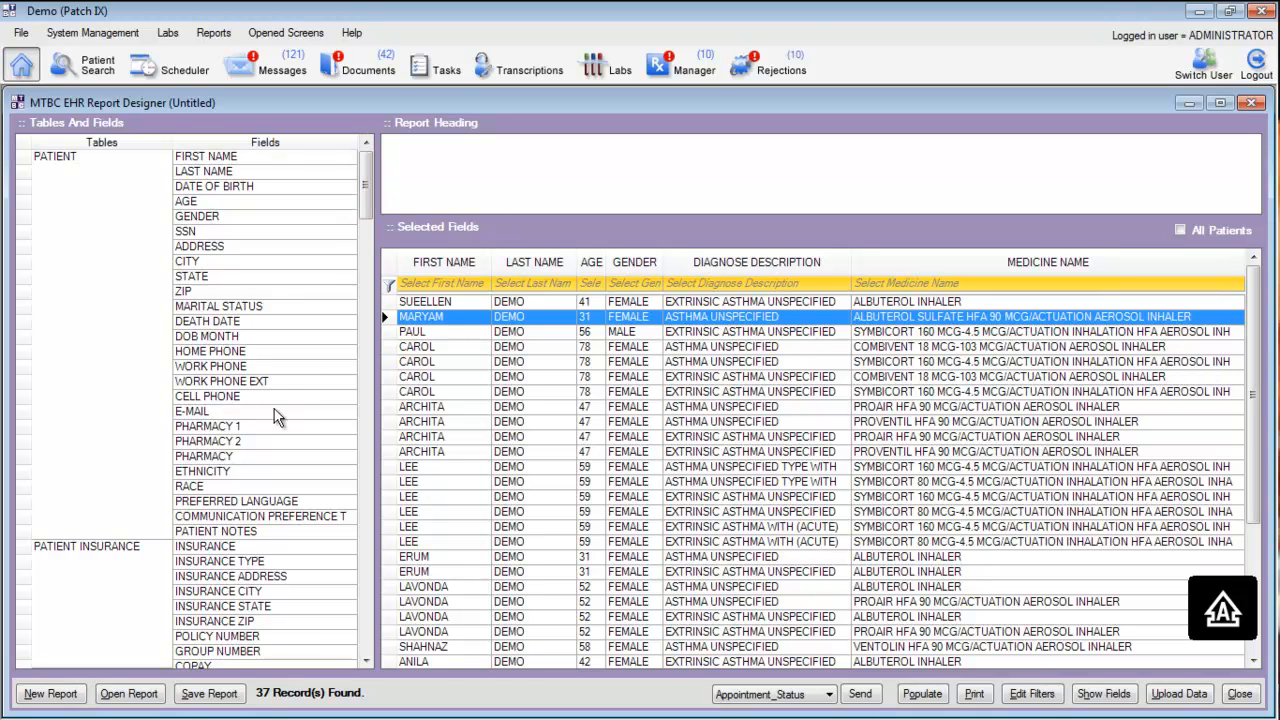
left_click_drag(227, 354, 1118, 347)
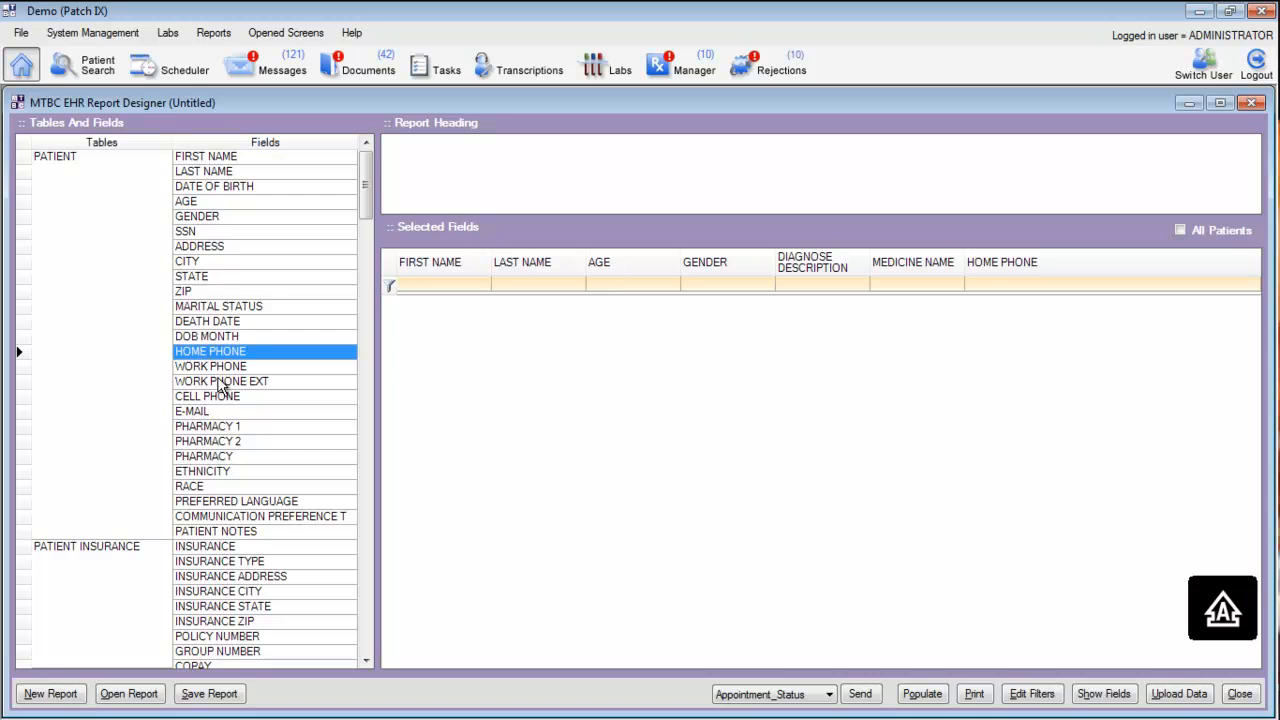
left_click_drag(340, 396, 1025, 350)
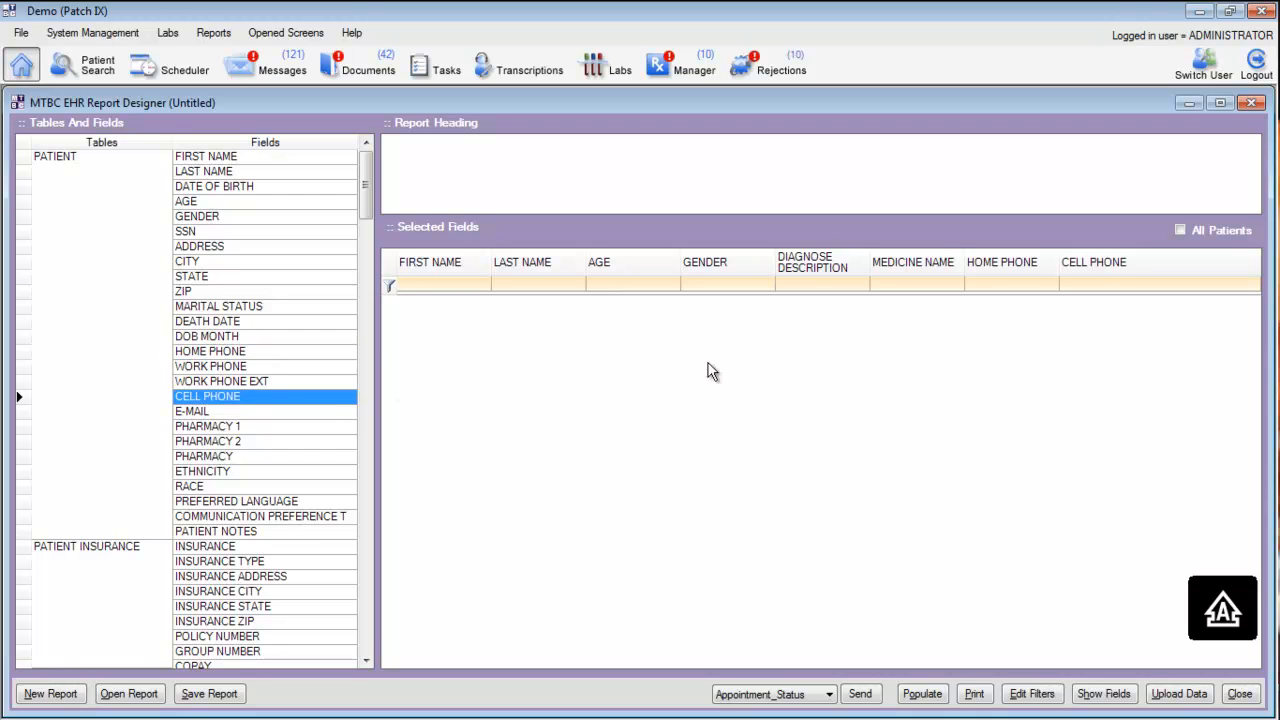
left_click(920, 694)
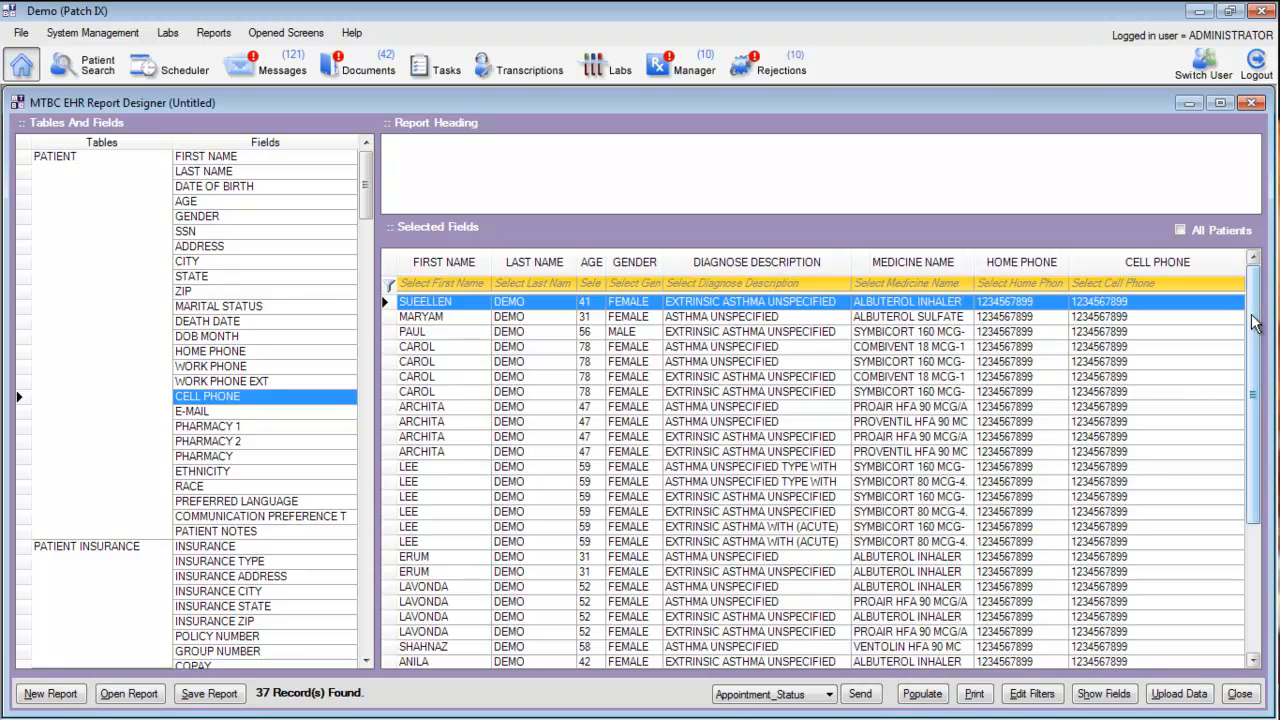
mouse_move(1256, 328)
left_mouse_down()
mouse_move(1258, 495)
mouse_move(1246, 291)
mouse_move(1273, 503)
mouse_move(1273, 340)
left_mouse_up()
left_click(279, 156)
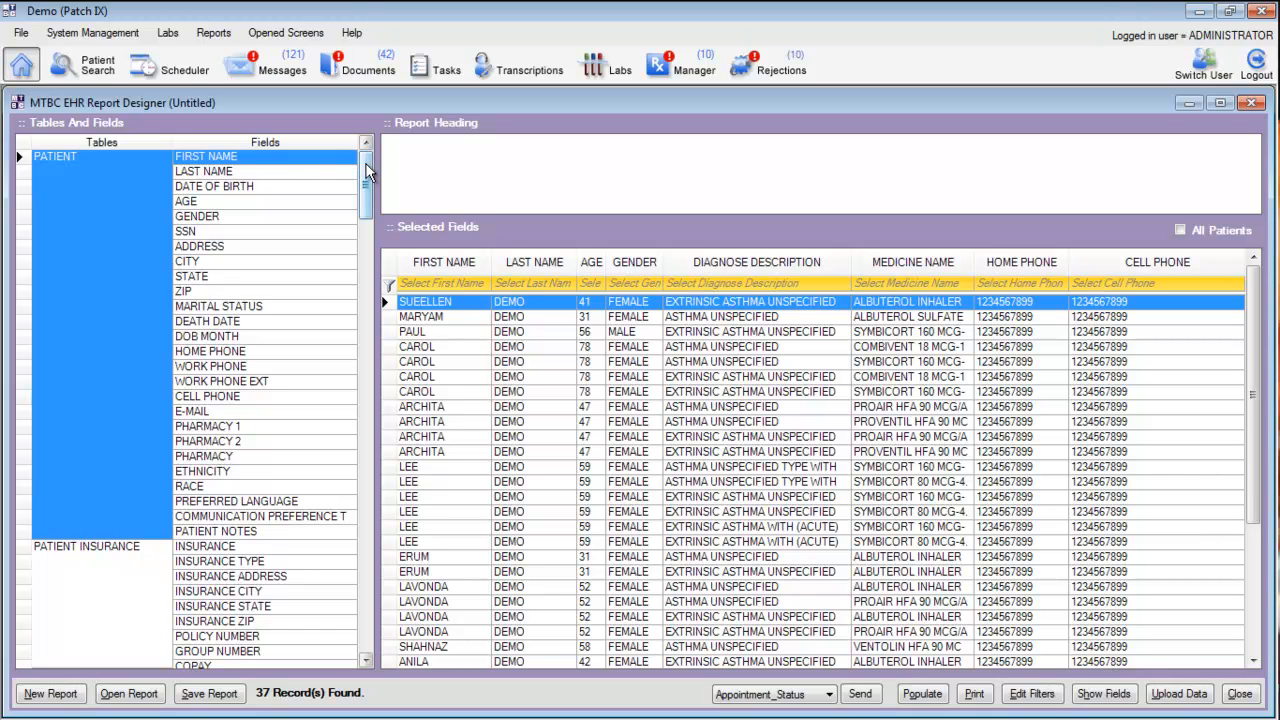
left_click_drag(366, 172, 367, 216)
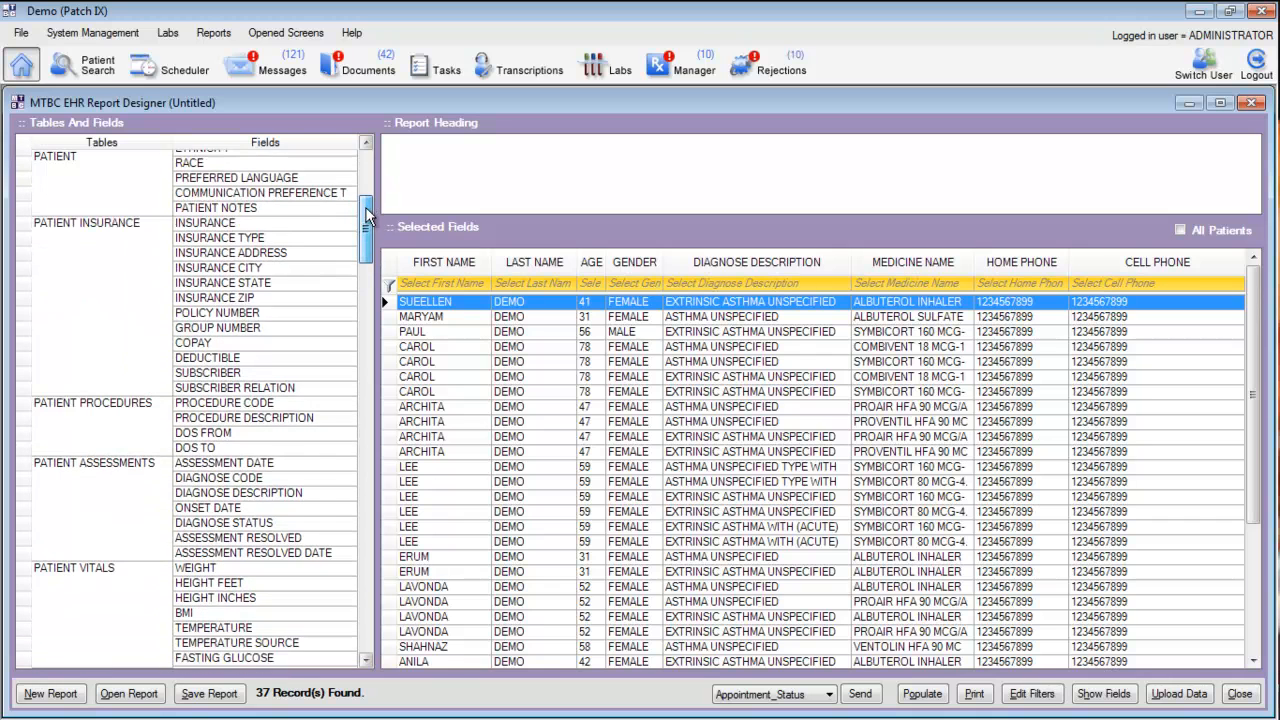
left_click(950, 262)
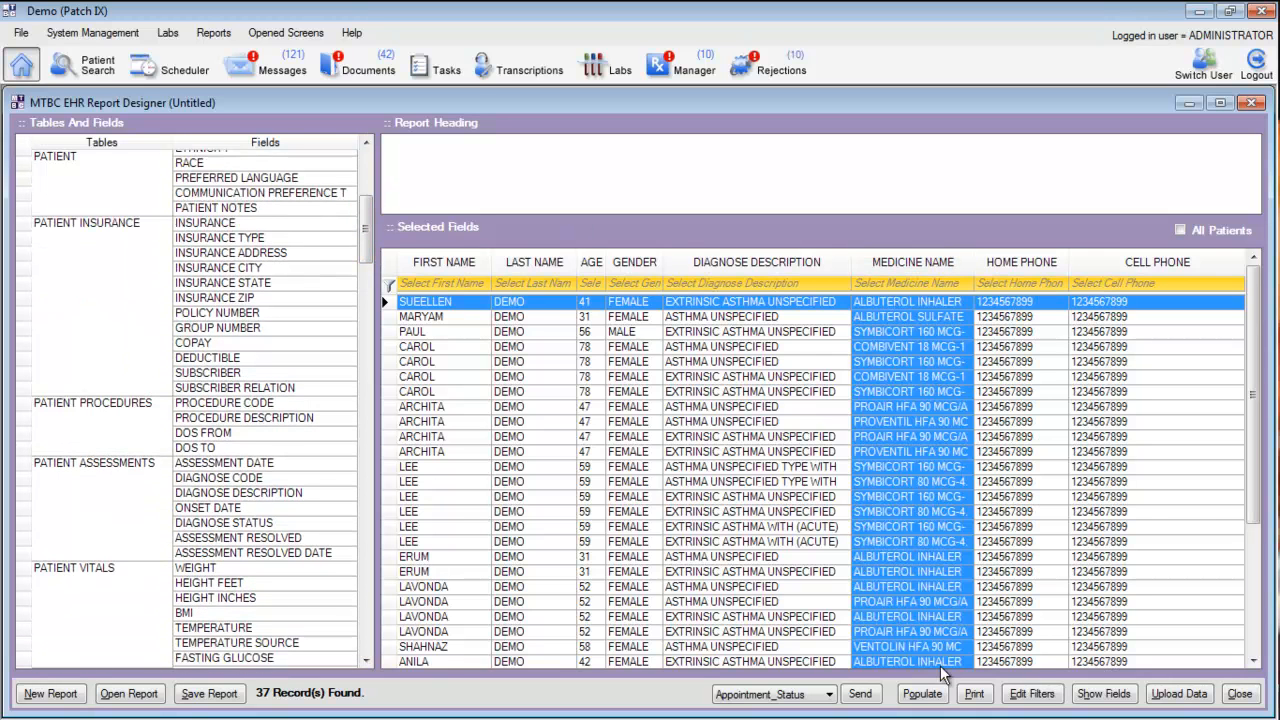